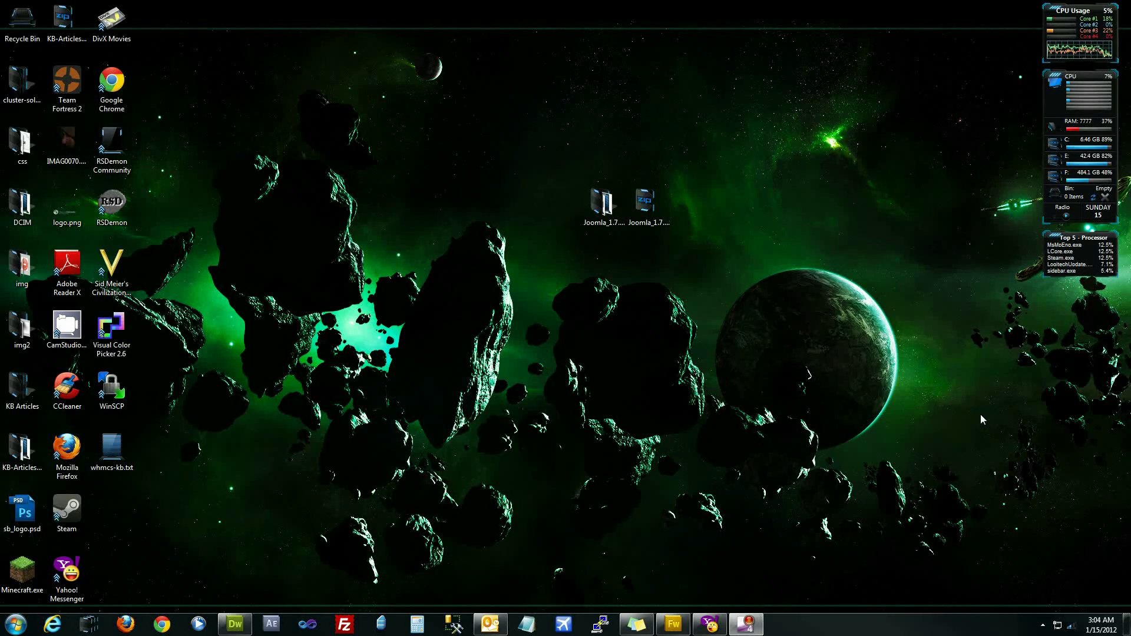
- Open joomla.org in Chrome and go to its Download page
left_click(162, 624)
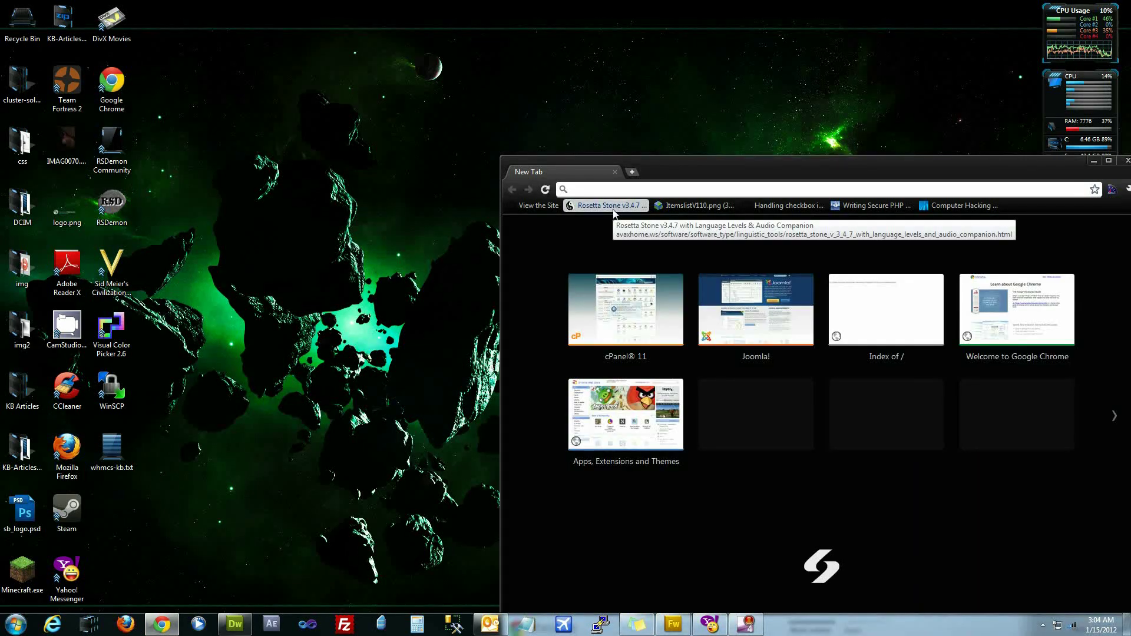
type("joomla.org")
key("Return")
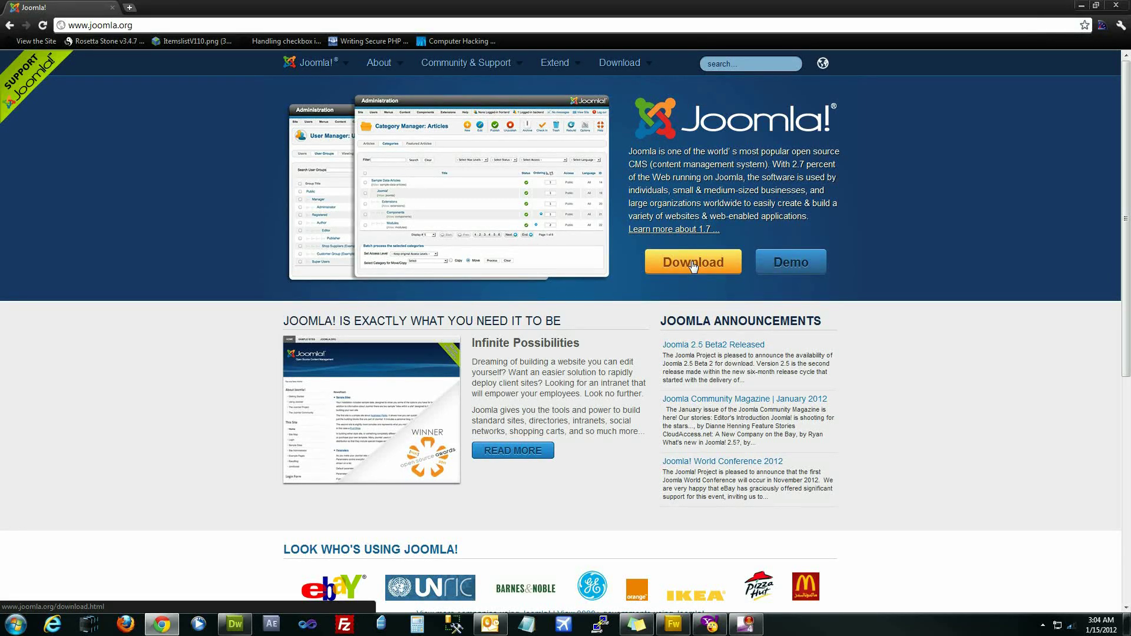
left_click(693, 264)
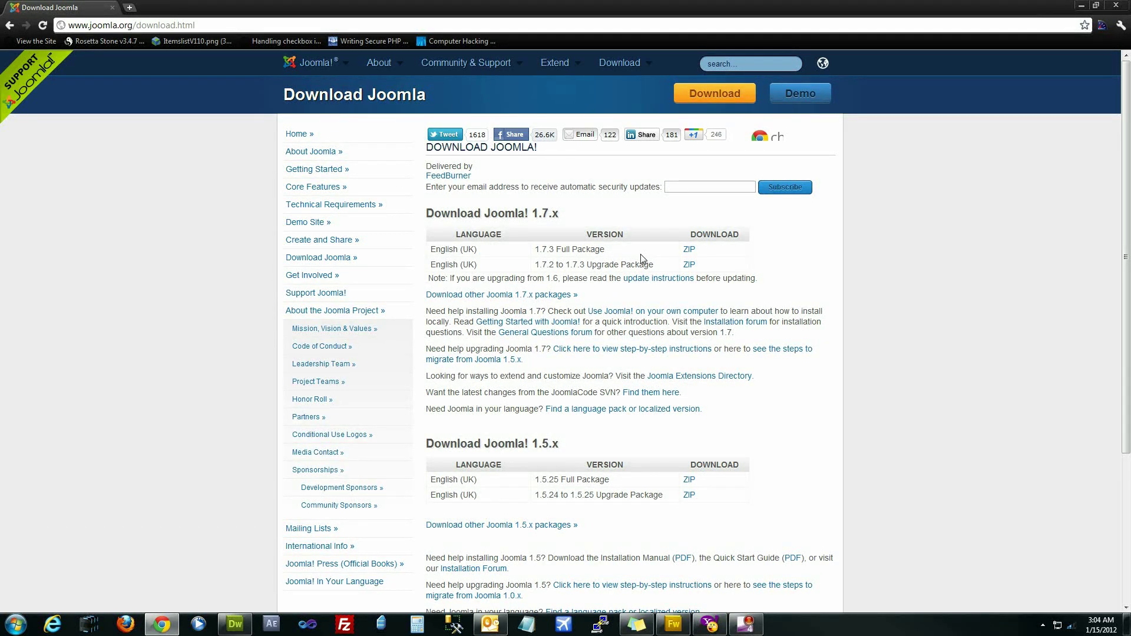
- Highlight the Joomla 1.7.3 Full Package entry on the download page
left_click_drag(643, 255, 545, 255)
left_click(735, 253)
left_click_drag(737, 253, 554, 251)
left_click(647, 253)
left_click(536, 250)
left_click(556, 251)
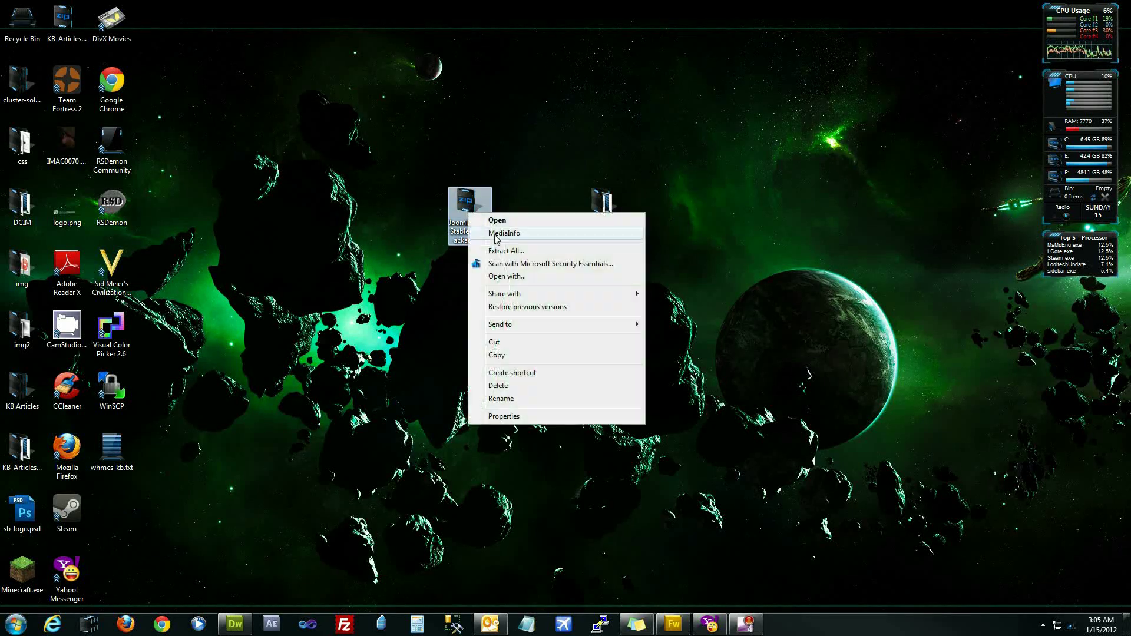
left_click(501, 253)
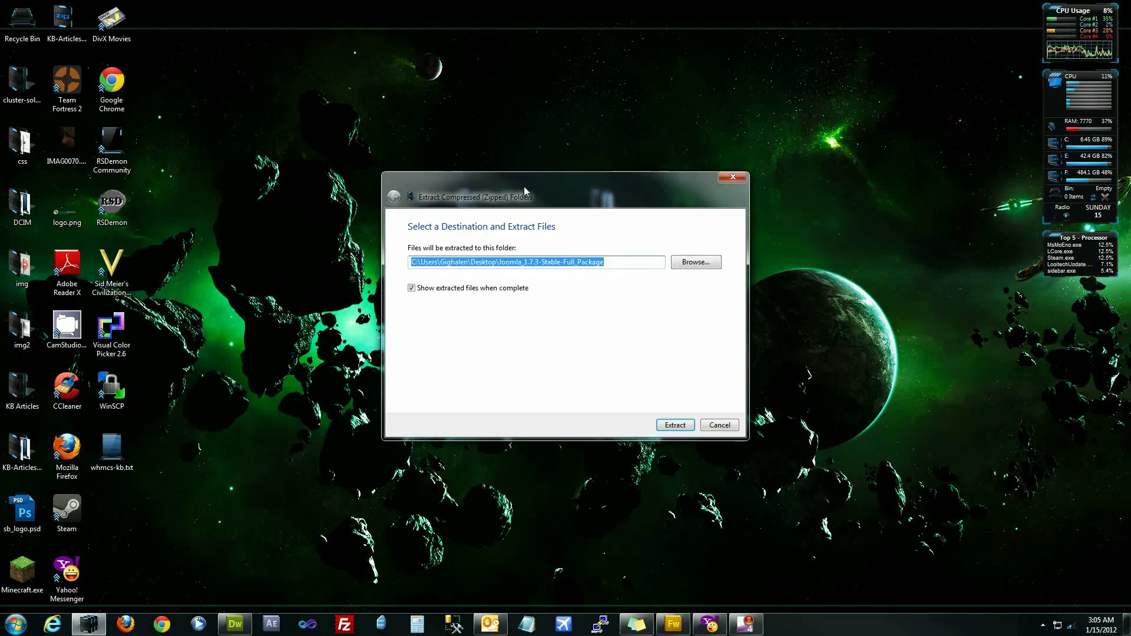
left_click_drag(589, 307, 685, 293)
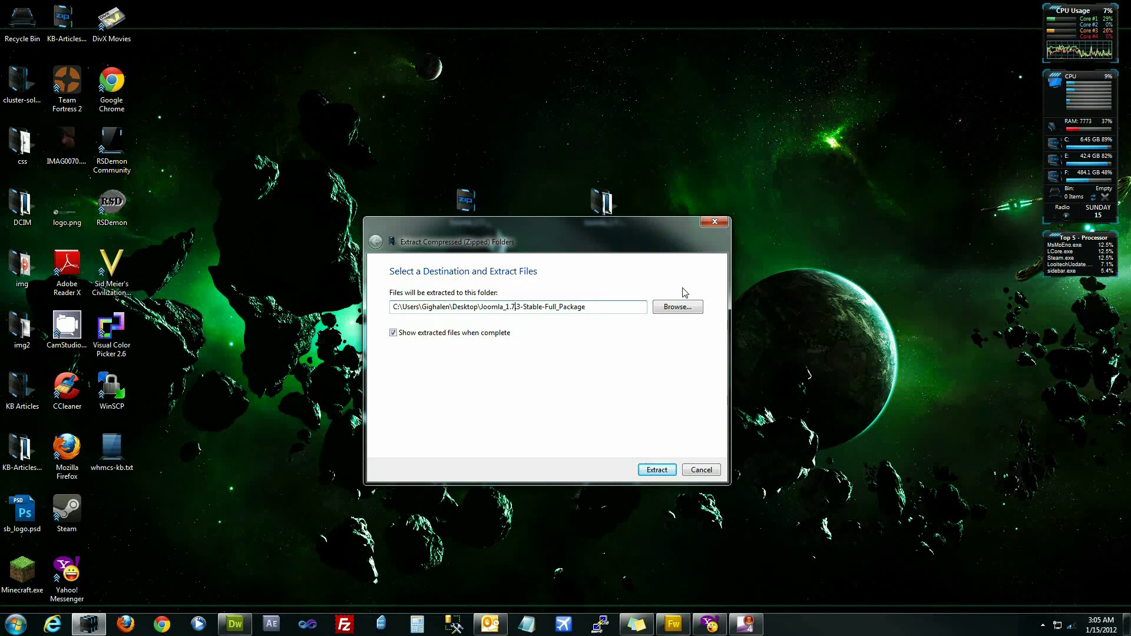
left_click(720, 222)
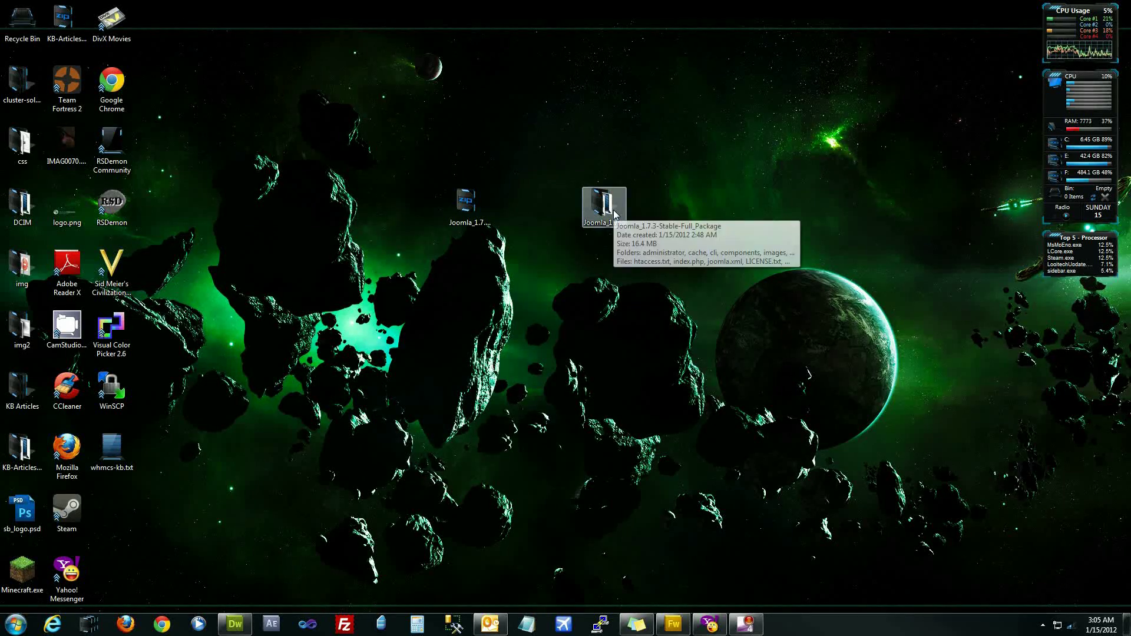
left_click(615, 215)
double_click(615, 215)
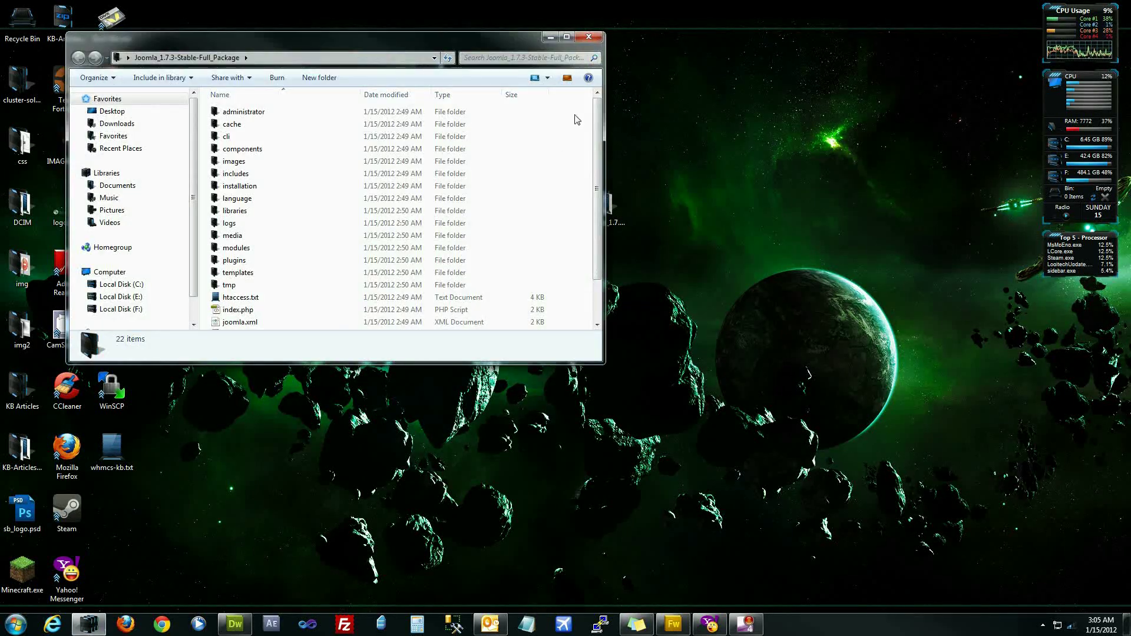
left_click_drag(582, 109, 338, 328)
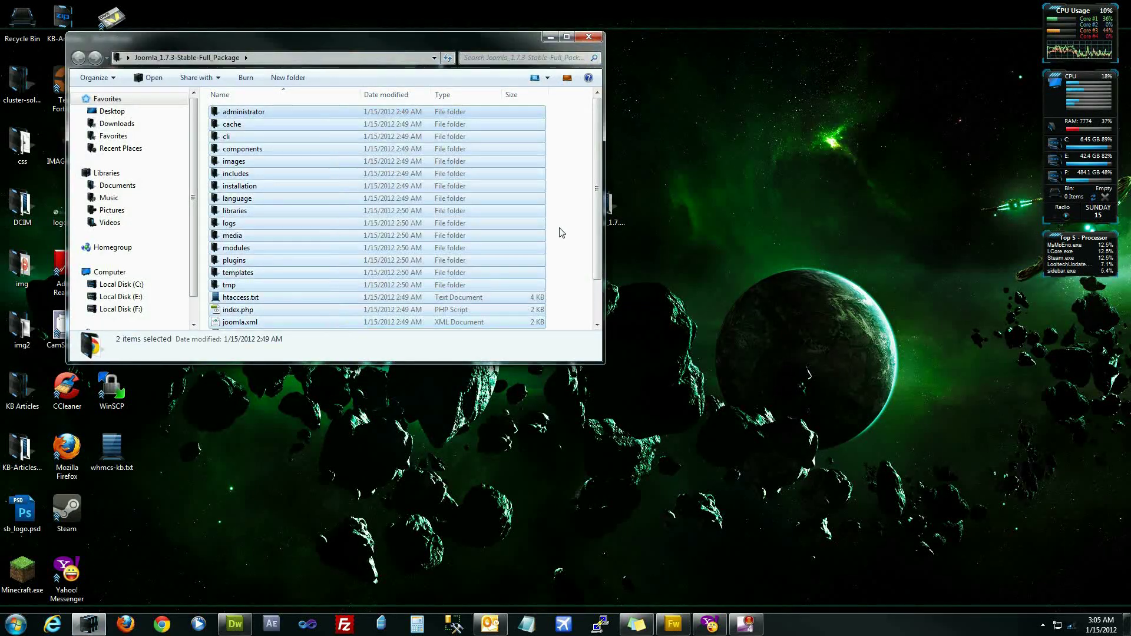
left_click(599, 37)
left_click(162, 624)
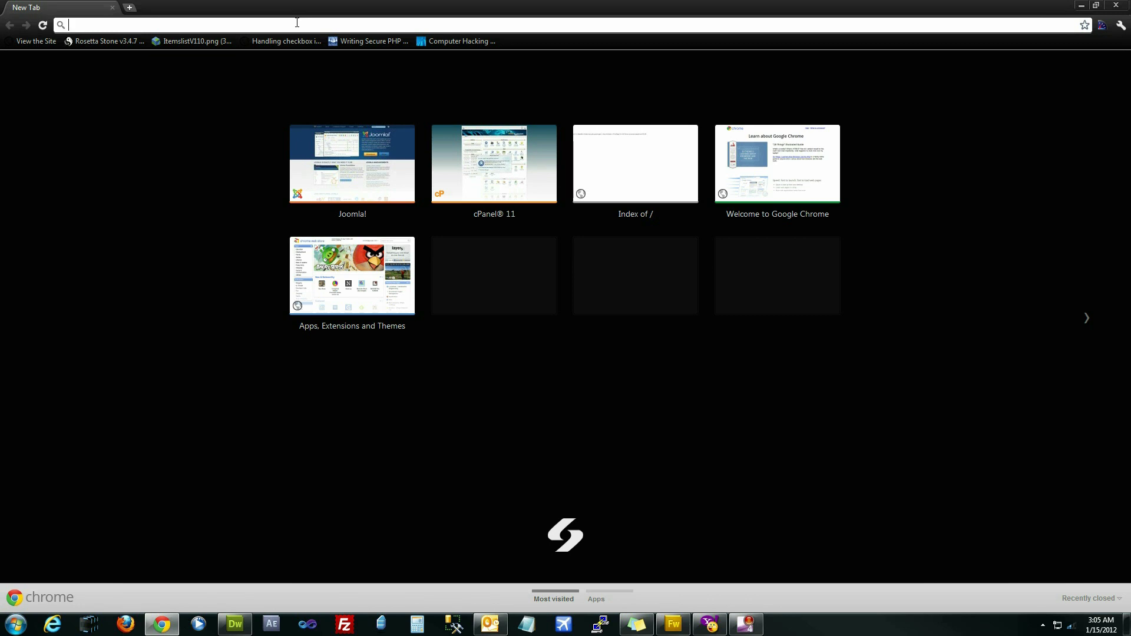
- Log in to cPanel at tutorials.sitepearl.com/cpanel and dismiss the welcome prompt
type("tutorials.sitepearl.com")
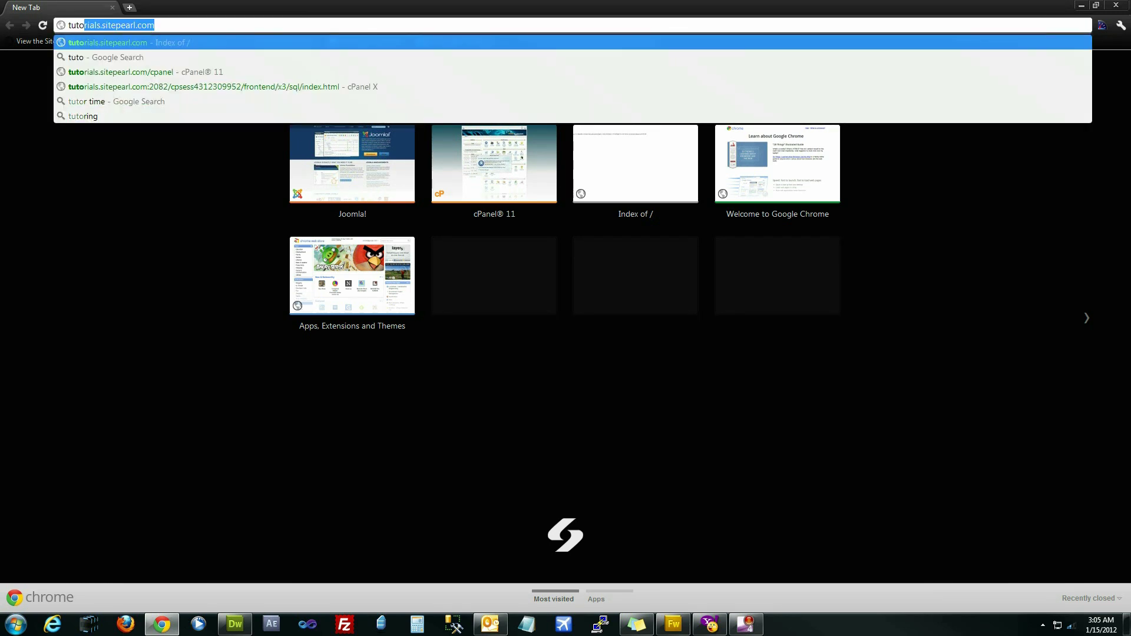
key("End")
type("/")
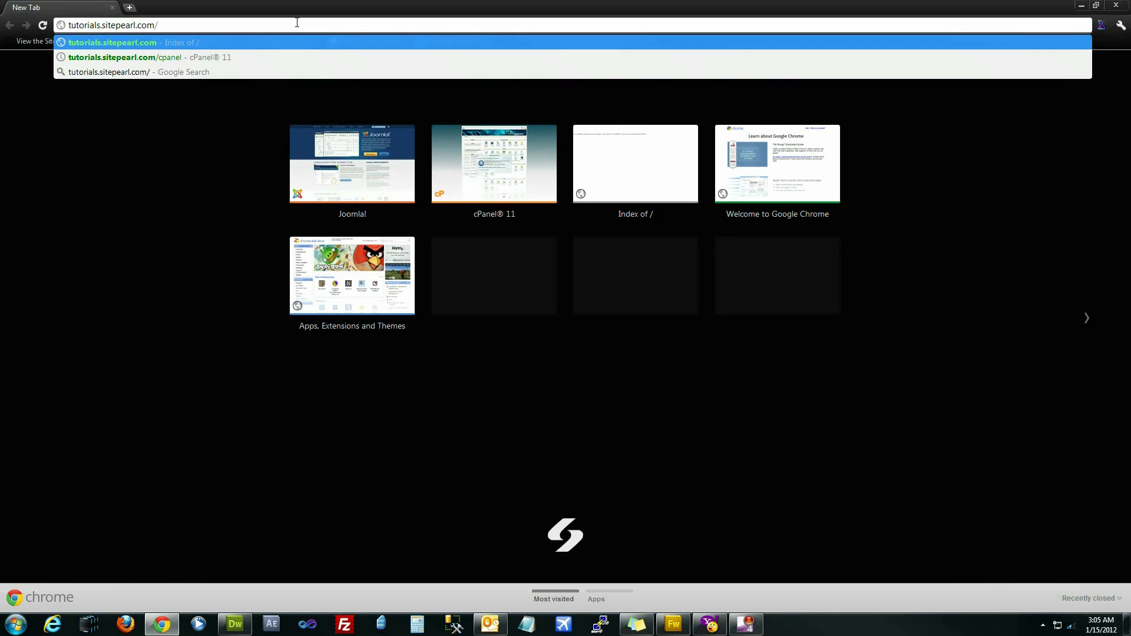
type("cpanel")
key("Return")
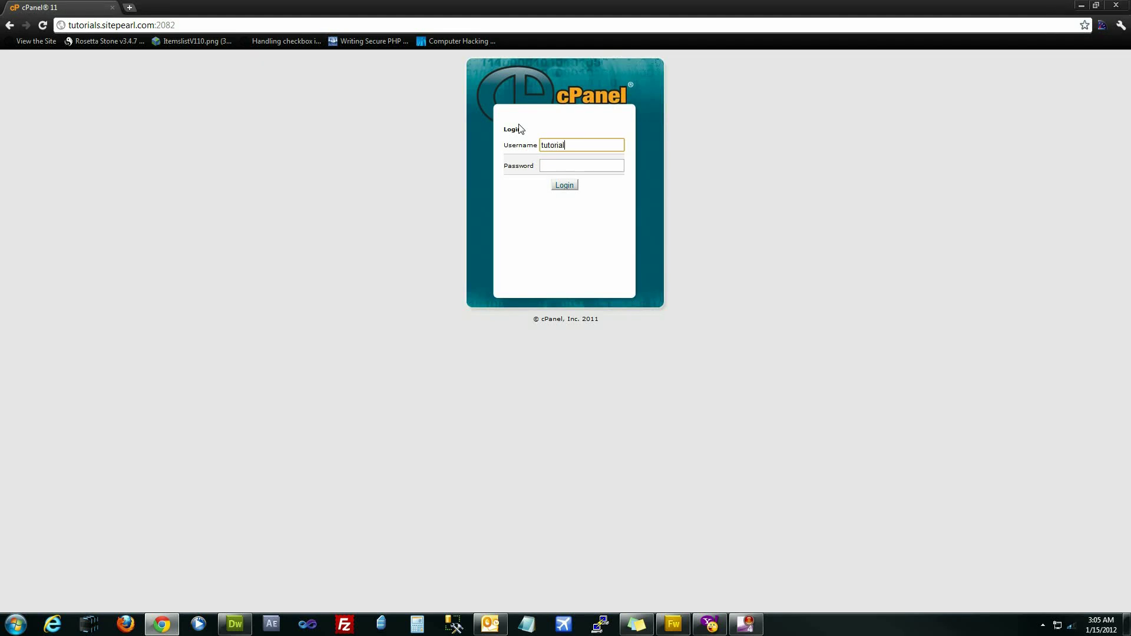
key("Tab")
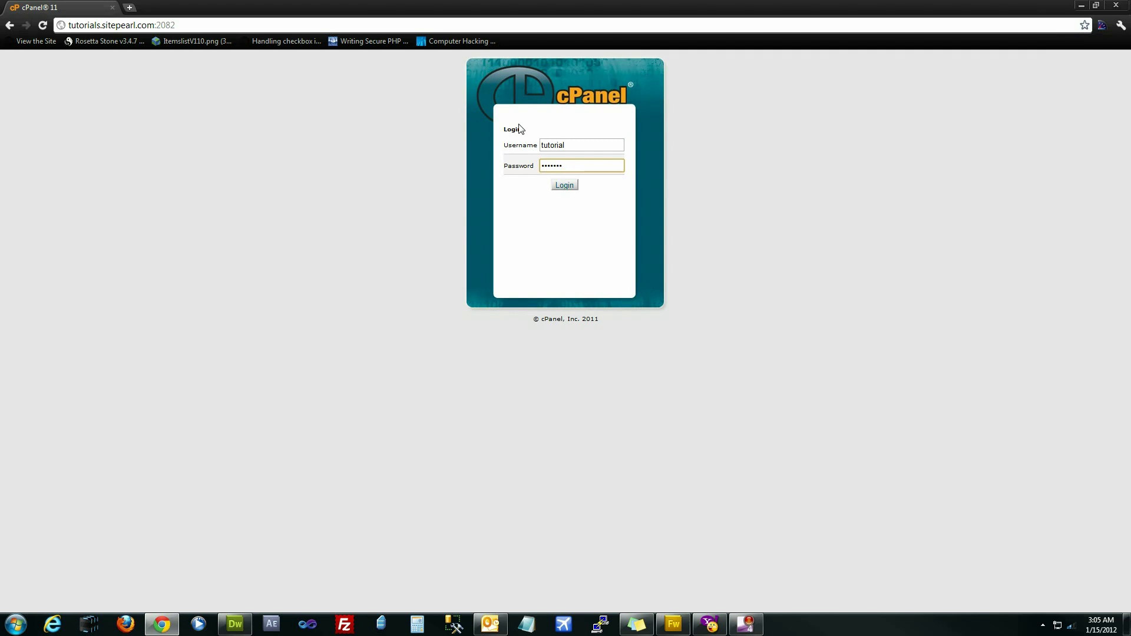
key("Return")
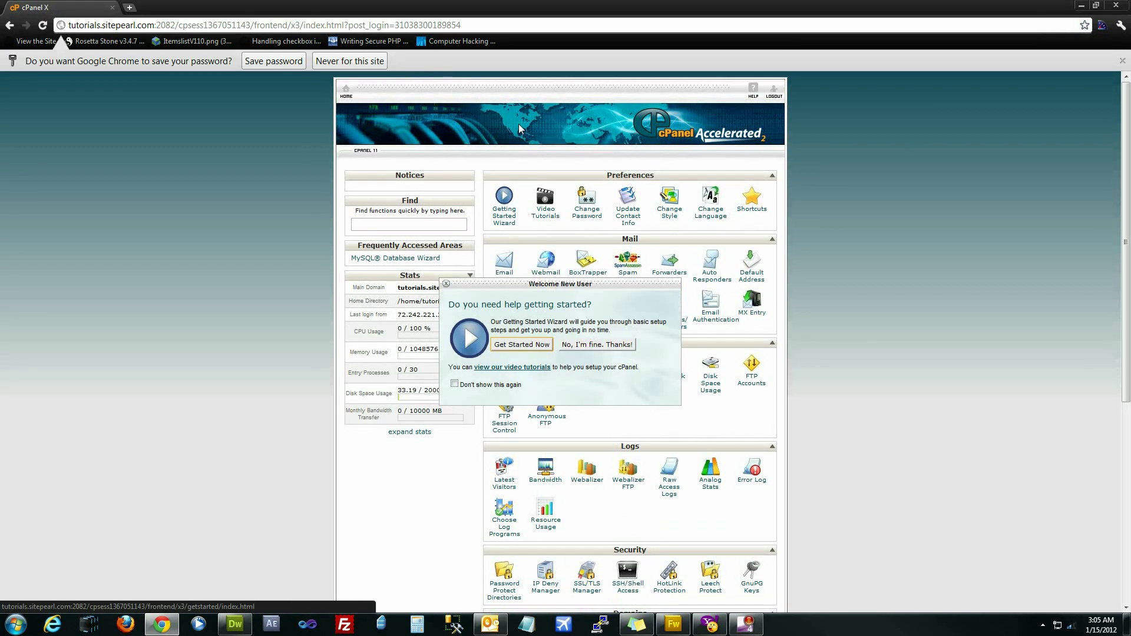
left_click(623, 347)
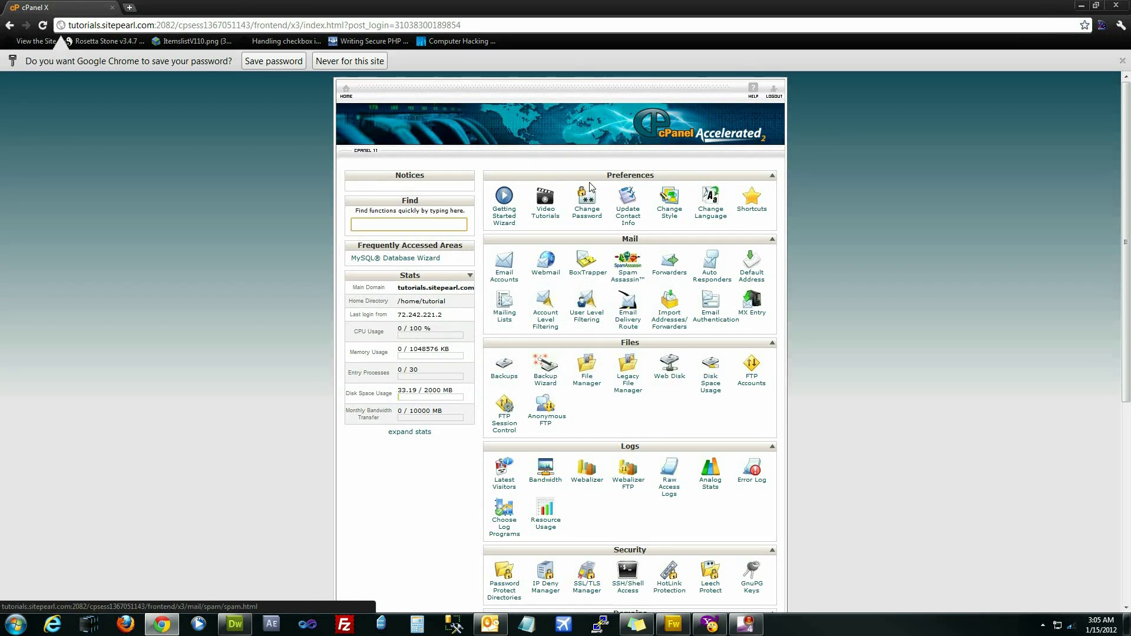
- Create the tutorial_joomla database with the MySQL Database Wizard and begin entering the username
scroll(431, 230, "down", 6)
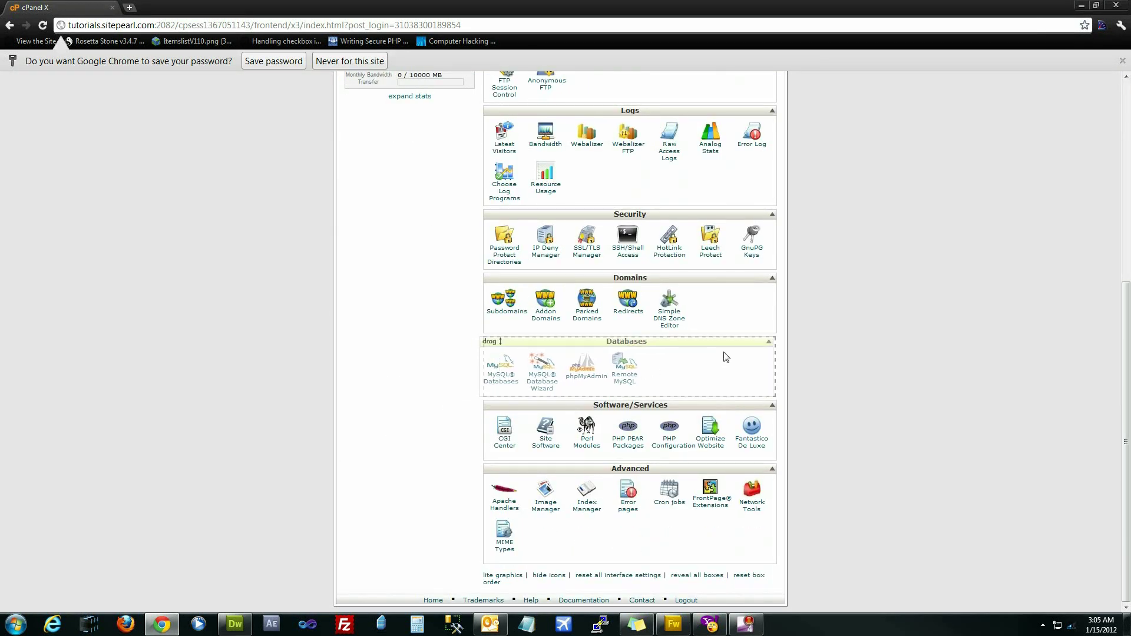
left_click(549, 392)
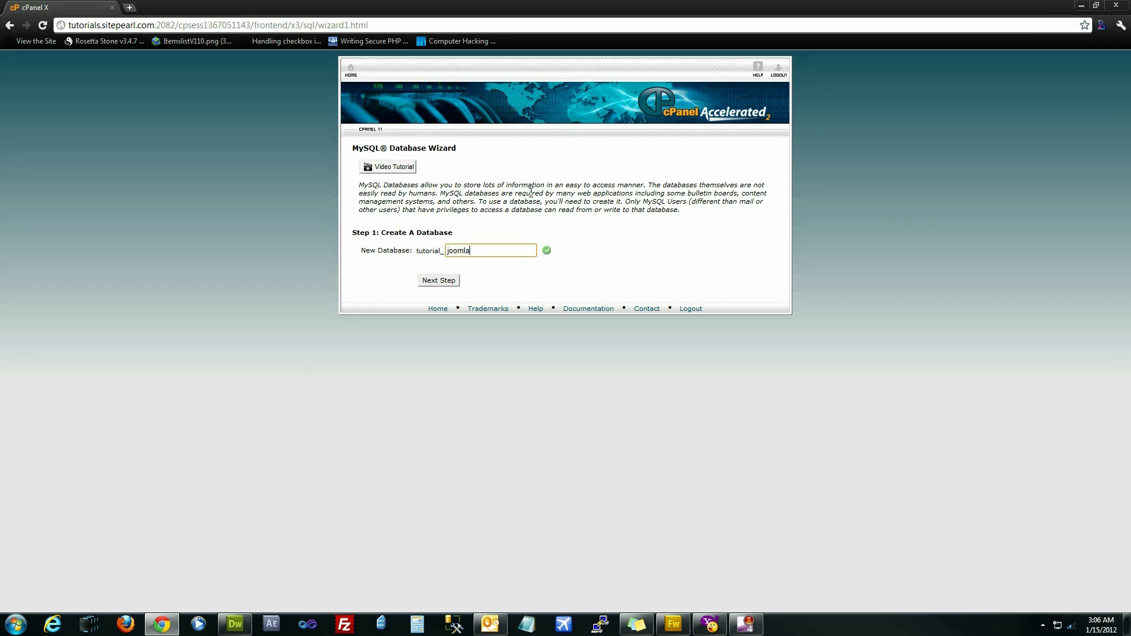
left_click(446, 281)
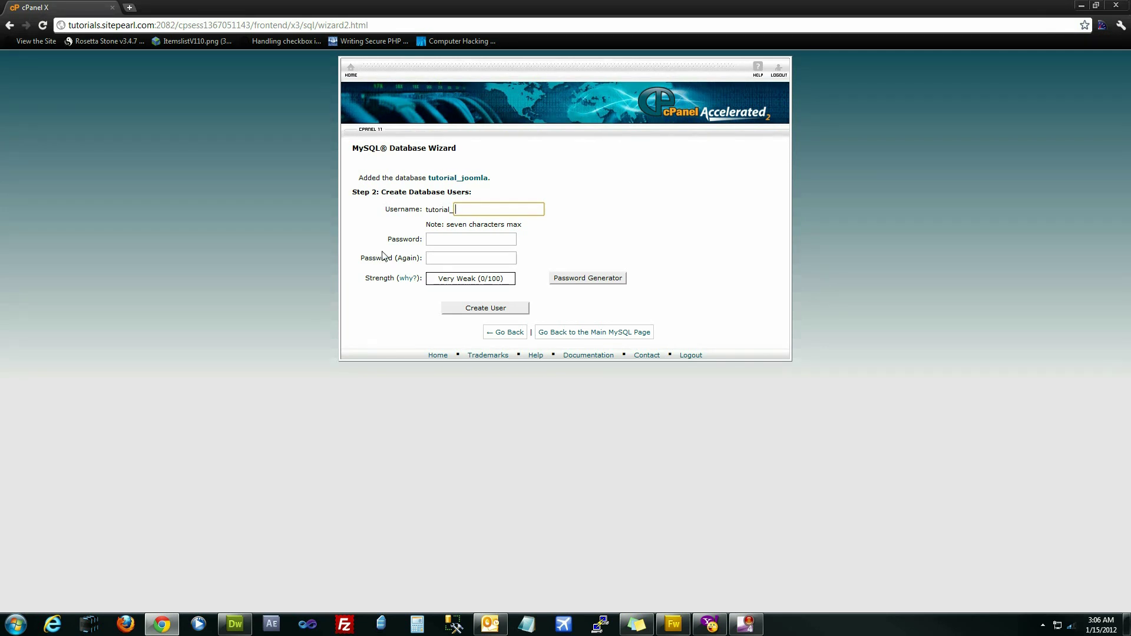
type("admin12")
- Generate a random password for the database user and copy it
left_click(480, 240)
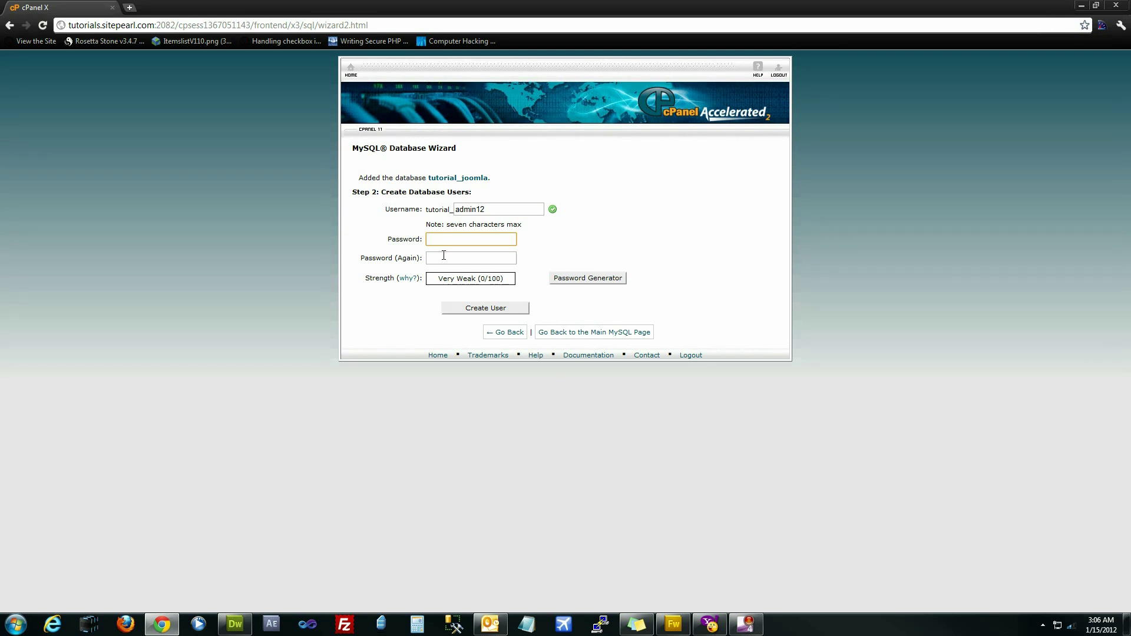
left_click(622, 255)
left_click(619, 279)
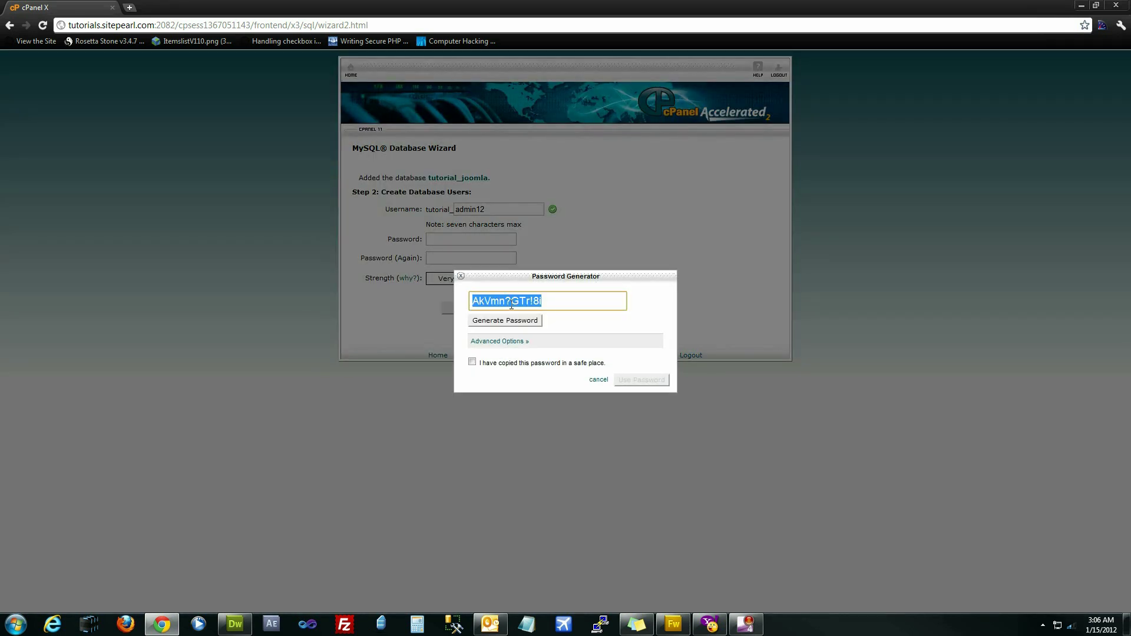
right_click(512, 306)
left_click(530, 362)
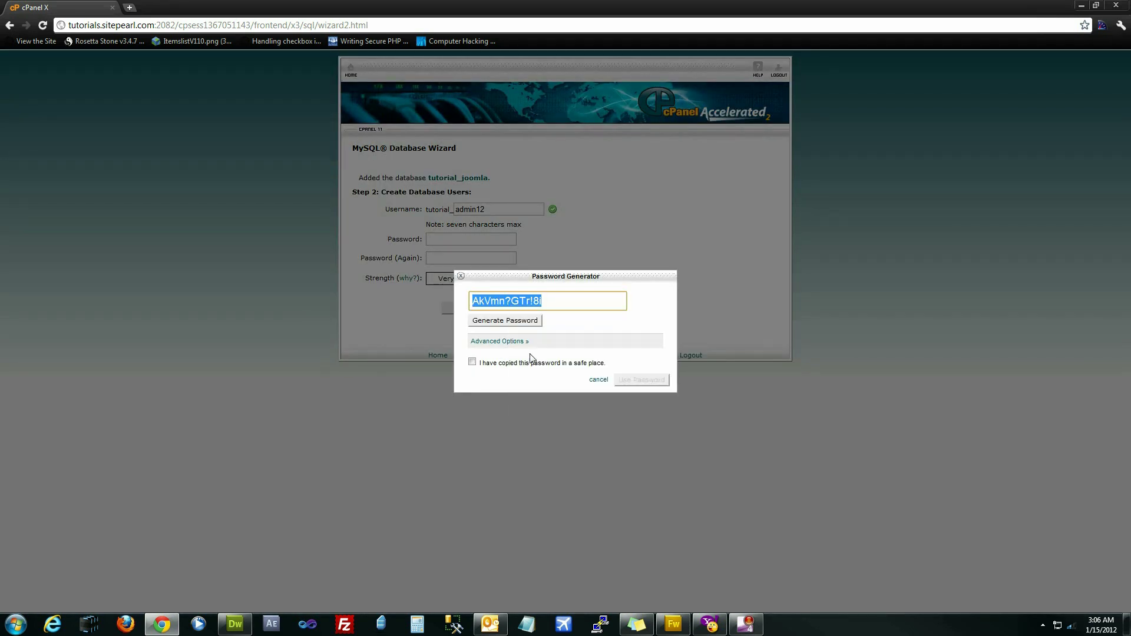
- Paste the password into Notepad, confirm it is saved, and apply it to both fields
left_click(524, 628)
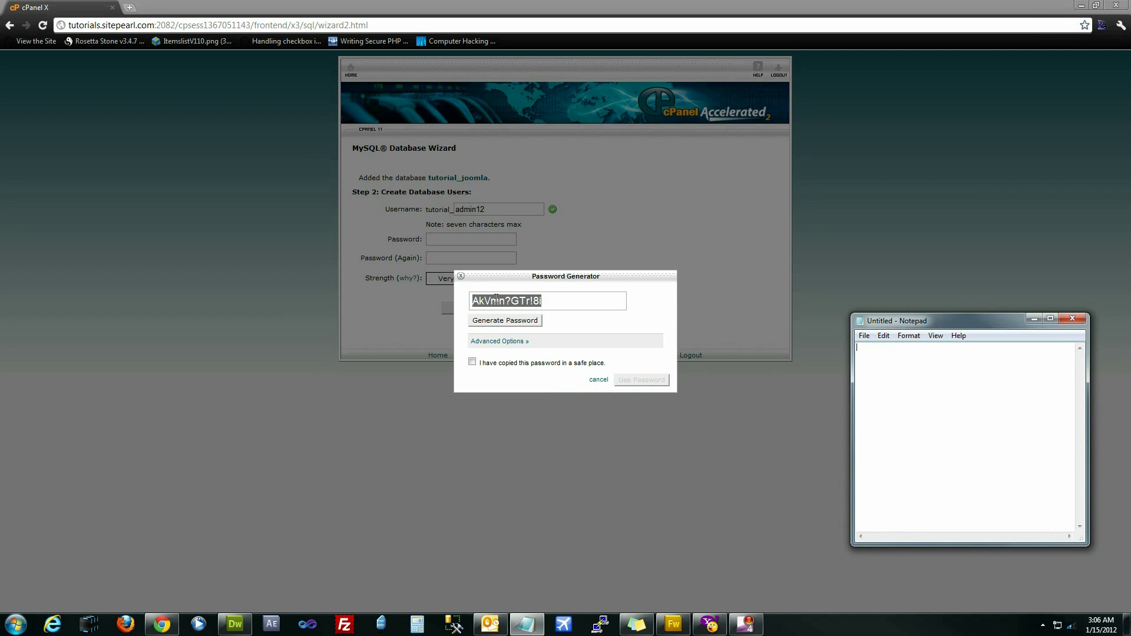
right_click(903, 368)
left_click(925, 418)
left_click(487, 363)
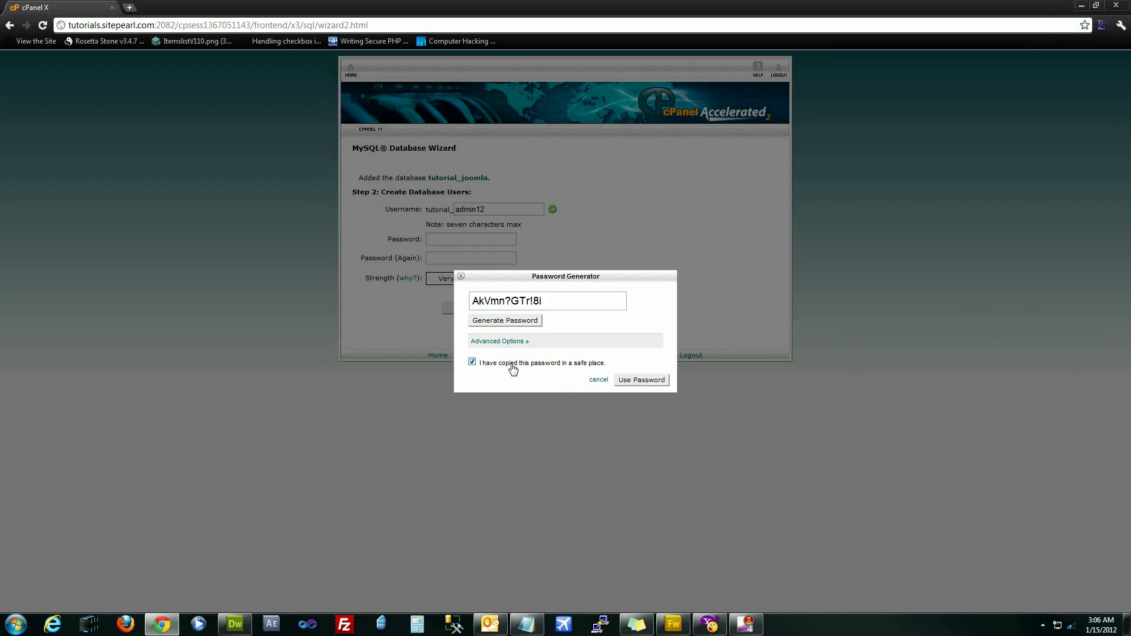
left_click(642, 380)
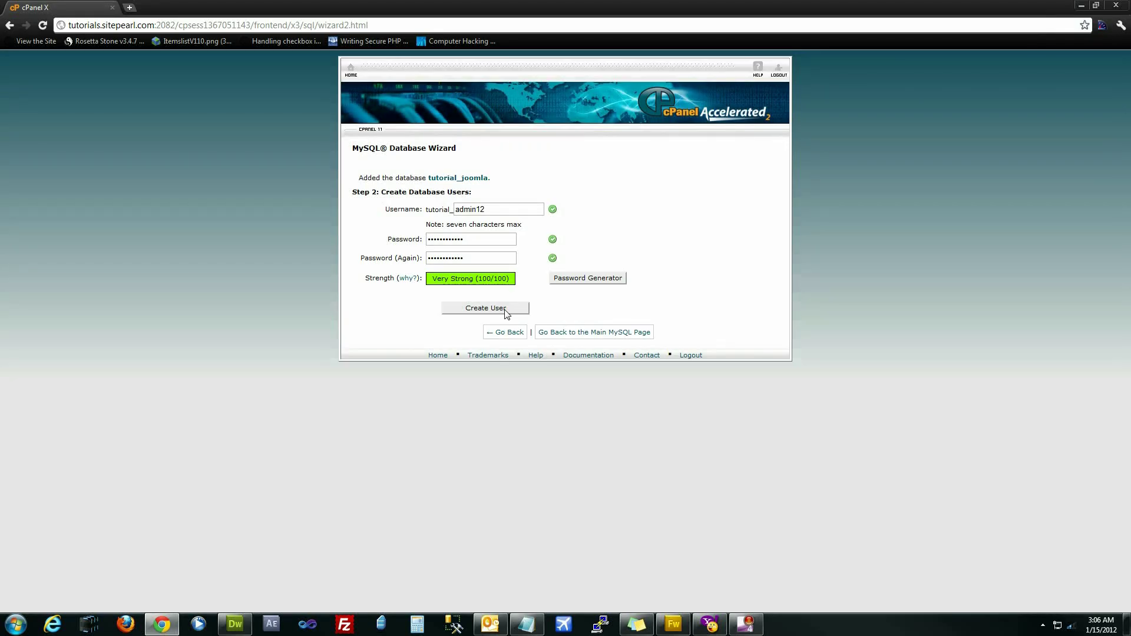
- Create user tutorial_admin12 with ALL PRIVILEGES on tutorial_joomla, then return to cPanel home
left_click(504, 309)
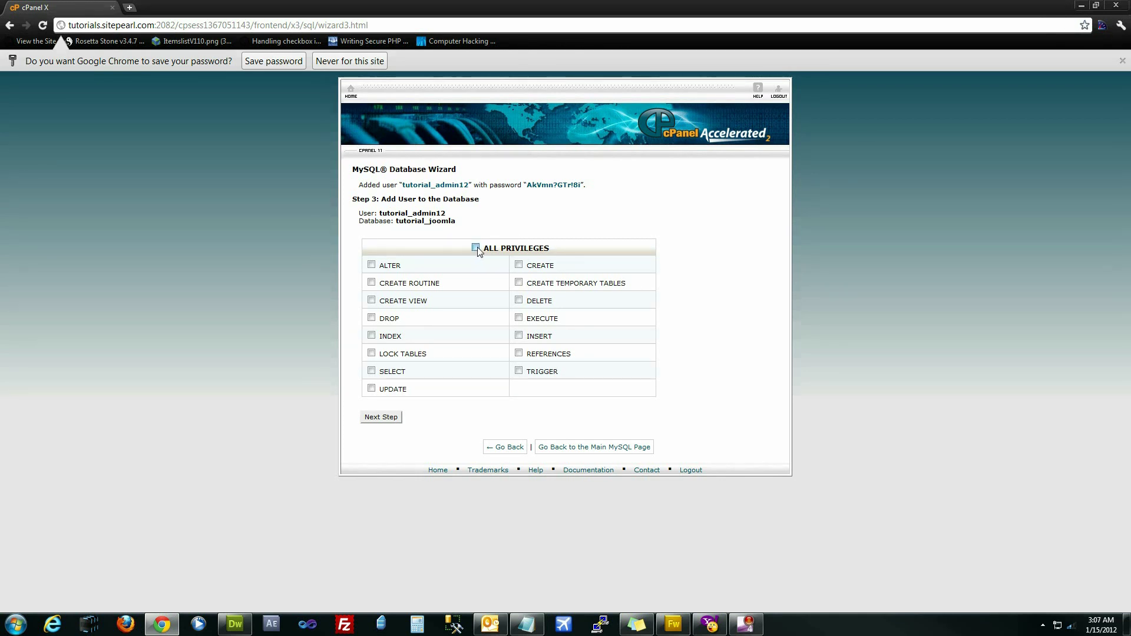
left_click(476, 248)
left_click(382, 417)
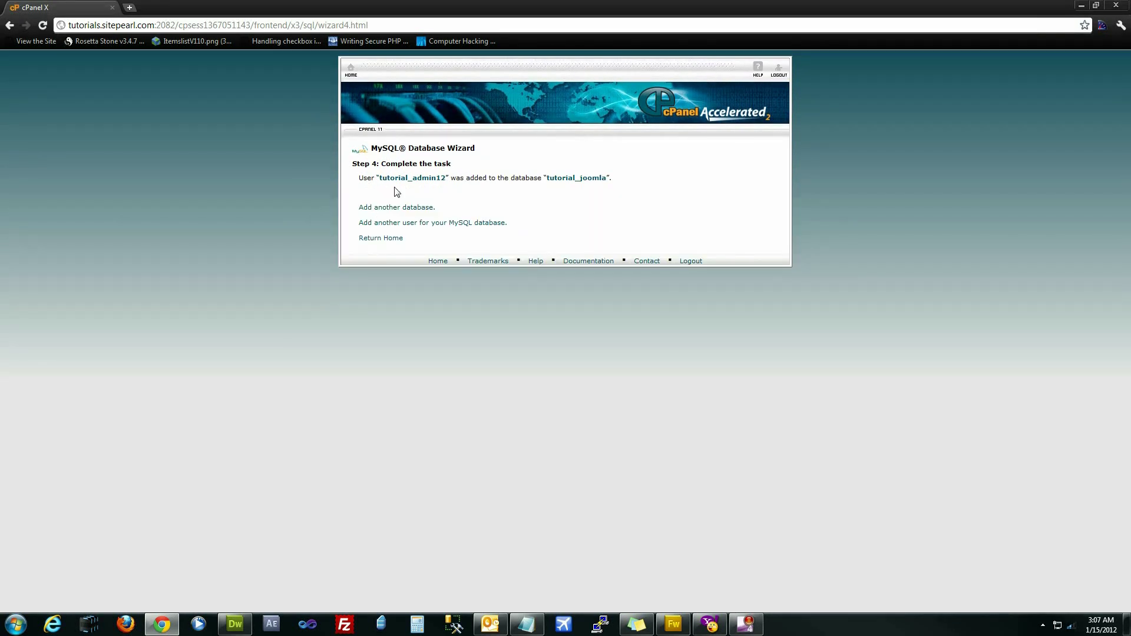
left_click(350, 68)
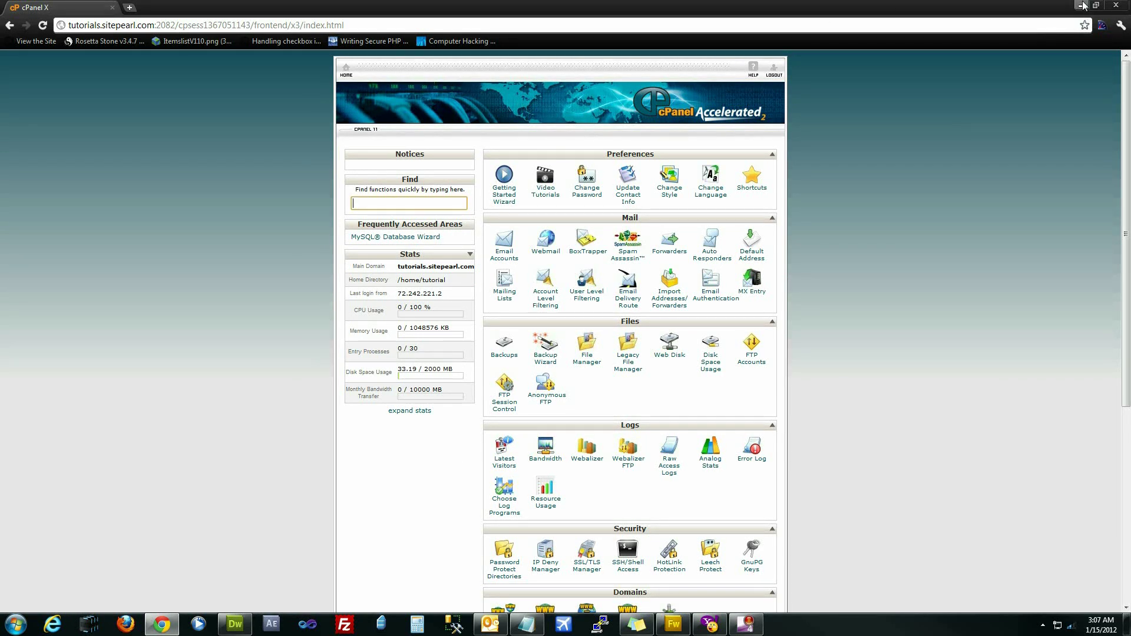
- Open the Joomla_1.7.3-Stable-Full_Package folder and launch FileZilla beside it
left_click_drag(936, 5, 829, 235)
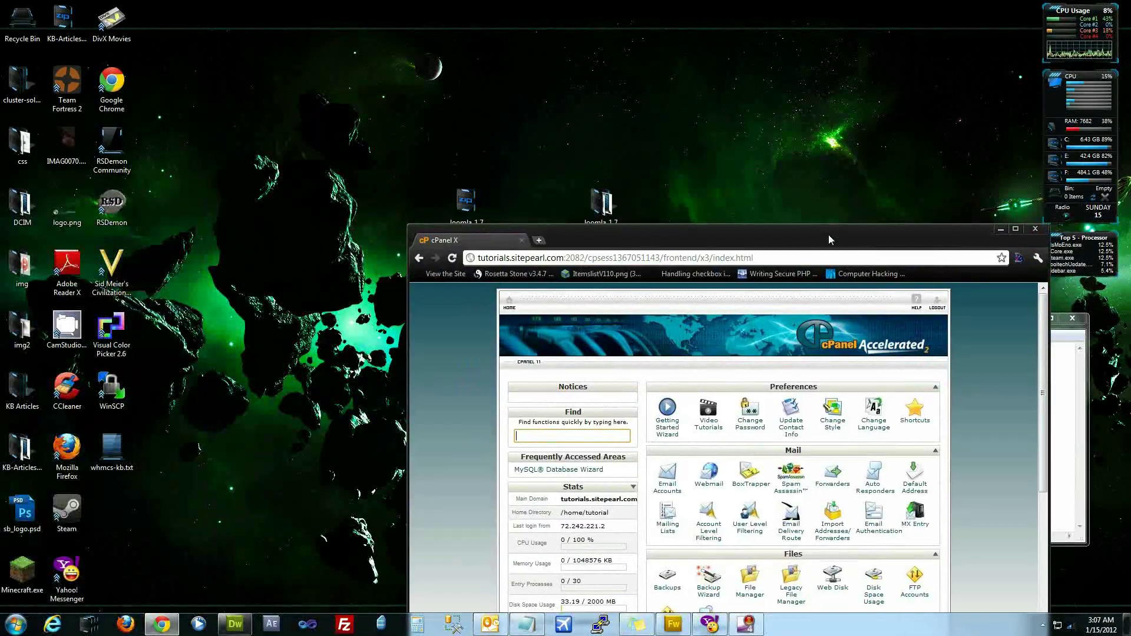
double_click(605, 205)
left_click_drag(576, 133, 348, 521)
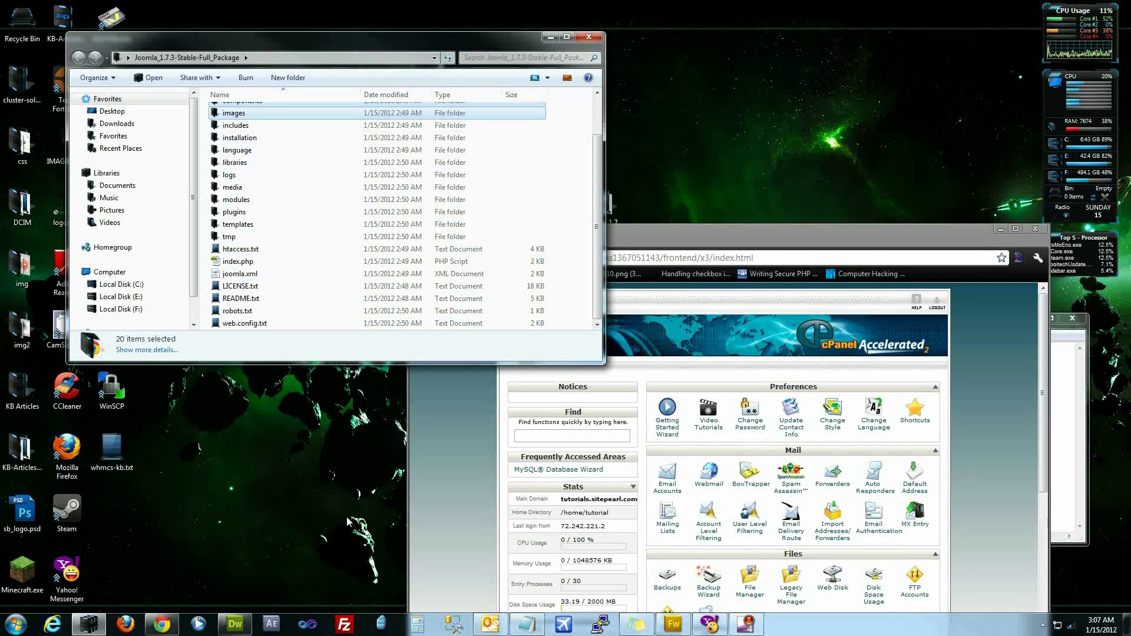
left_click(337, 628)
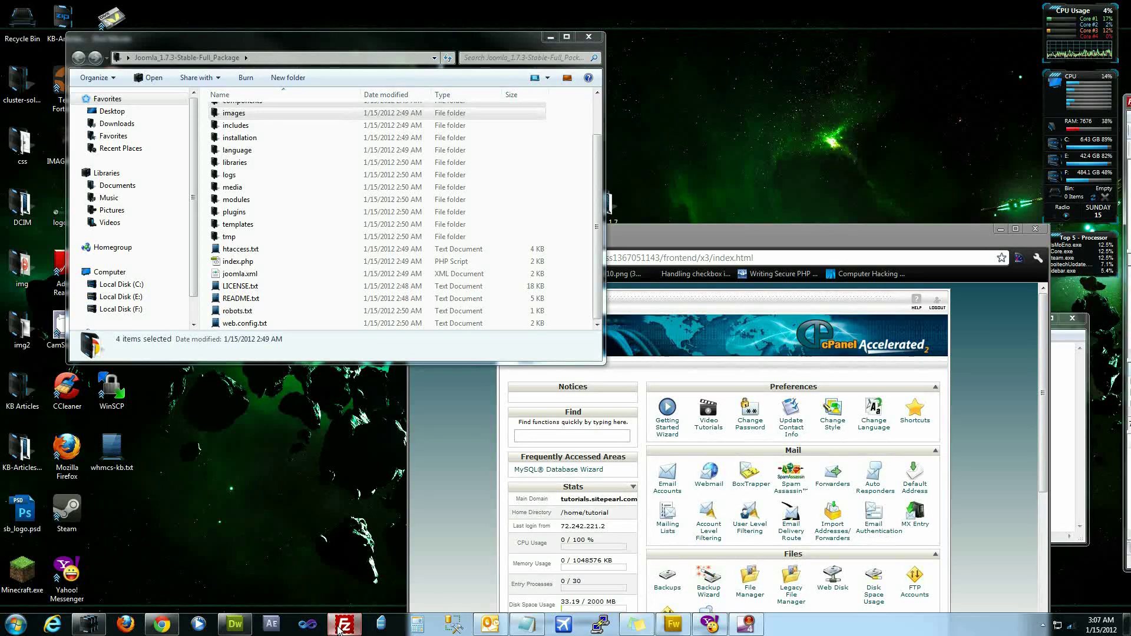
left_click_drag(820, 98, 397, 96)
left_click(196, 109)
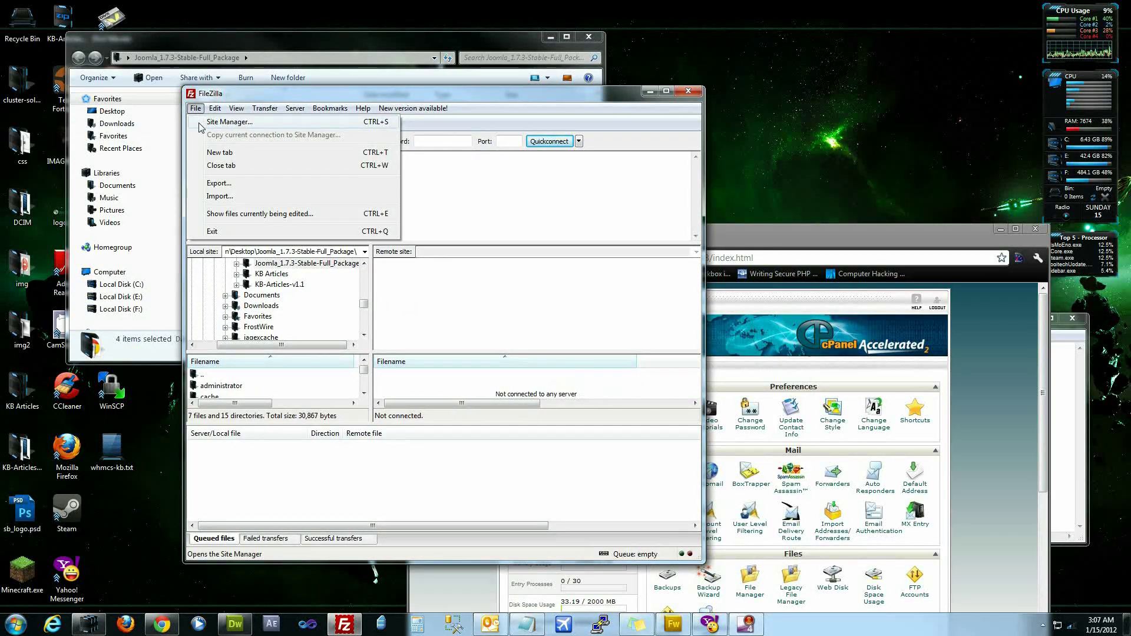
- Connect to the saved Tutorials server and open the remote public_html folder
left_click(200, 125)
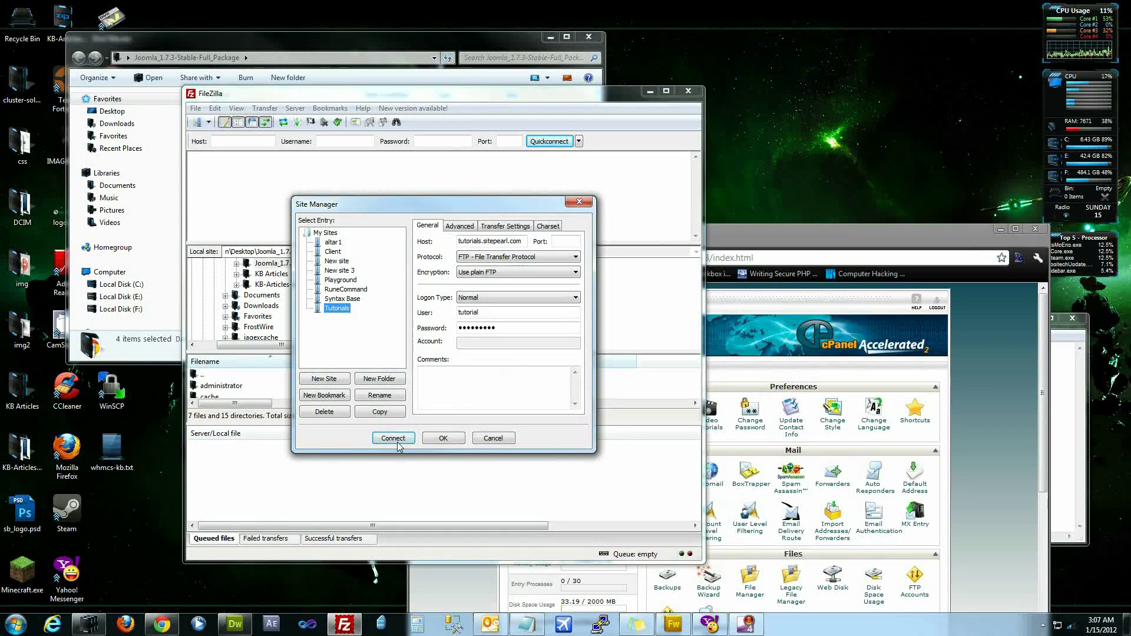
left_click(393, 439)
double_click(454, 93)
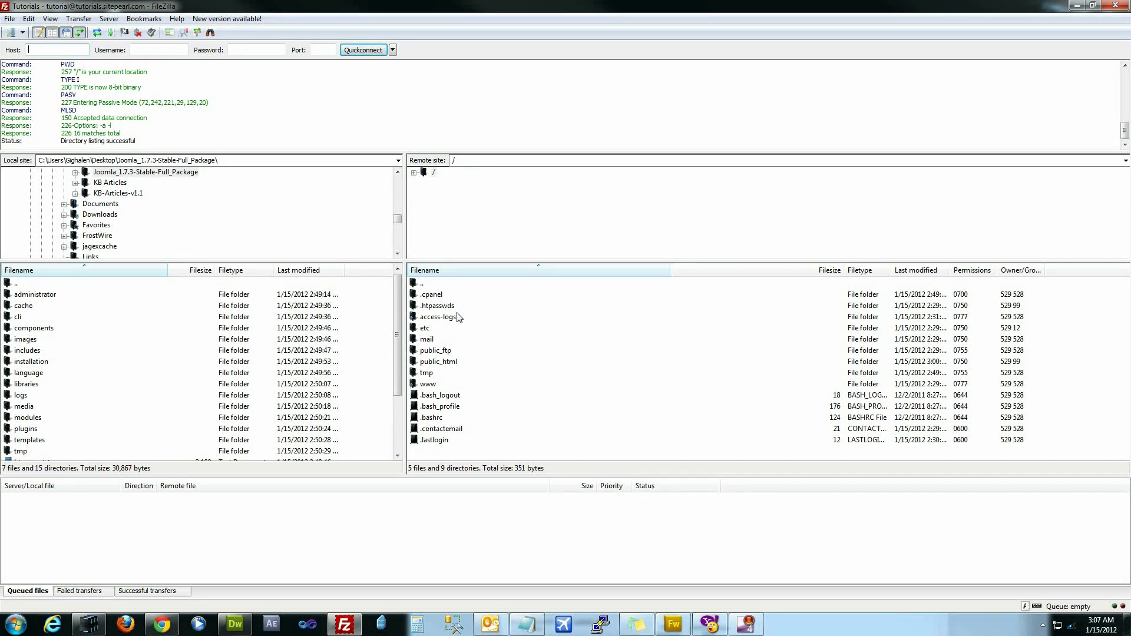
left_click(465, 296)
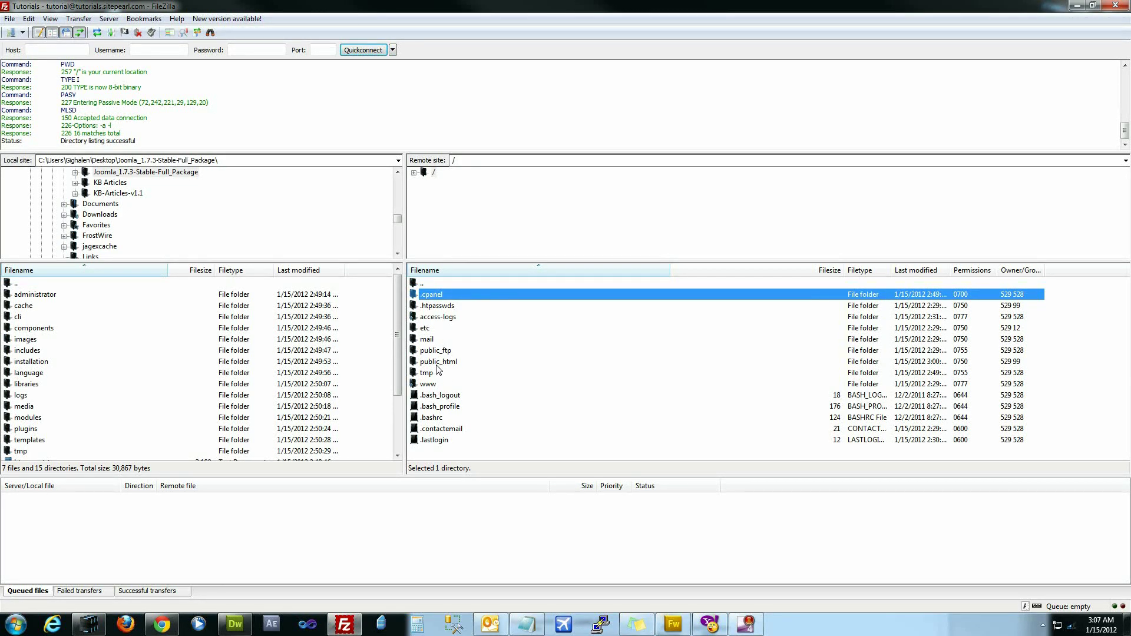
double_click(436, 364)
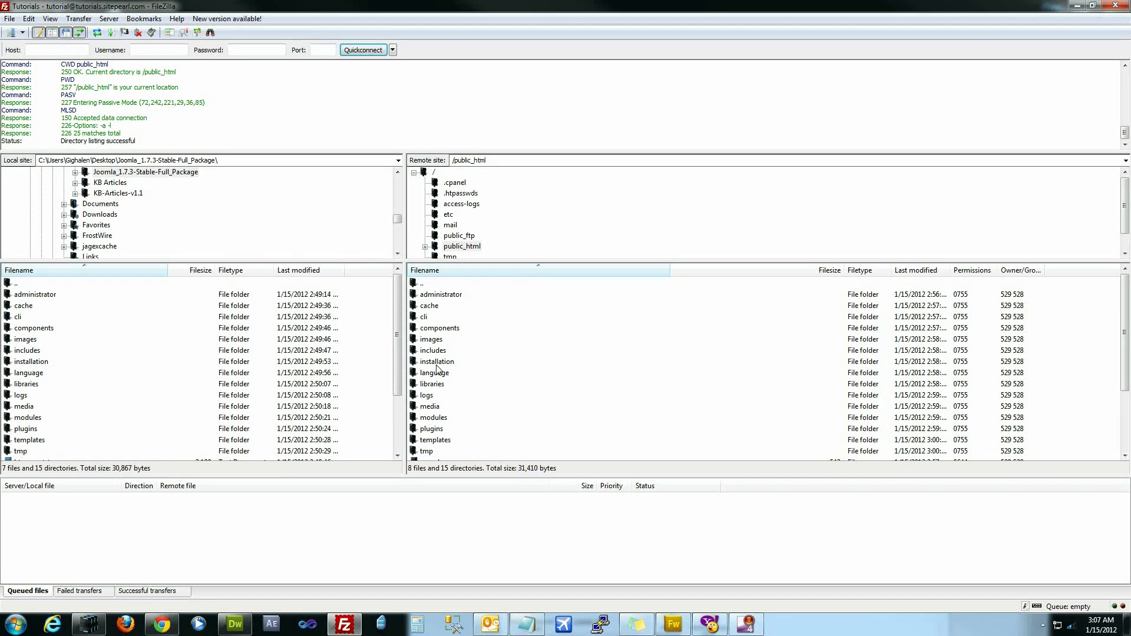
- Browse the remote Joomla folders and select all local Joomla package files
left_click(444, 303)
scroll(443, 312, "down", 3)
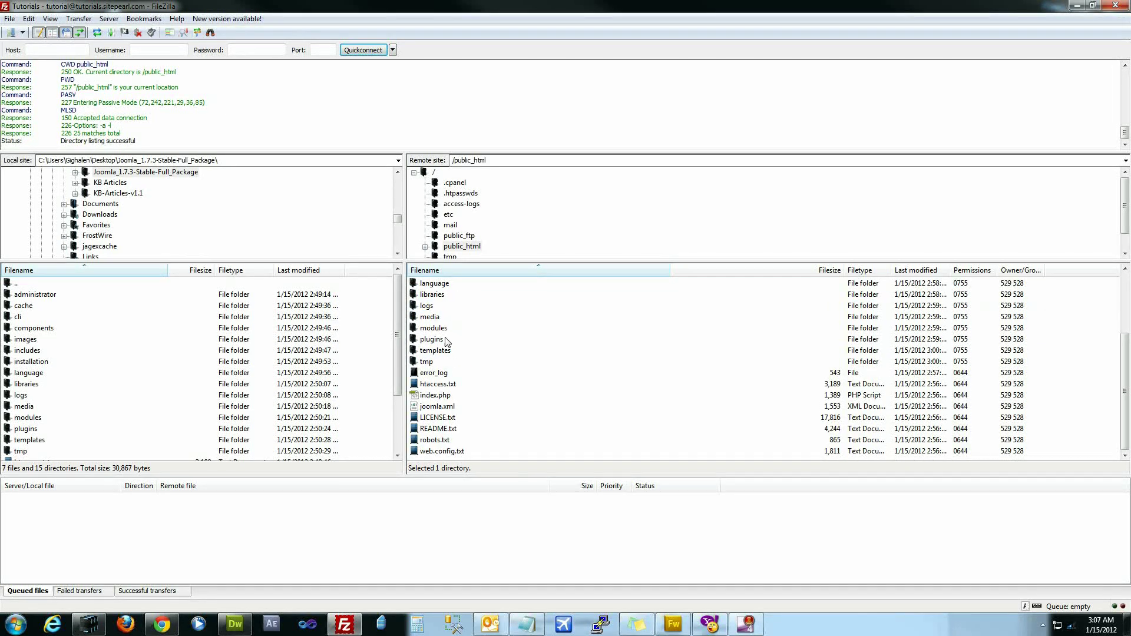
scroll(458, 377, "up", 3)
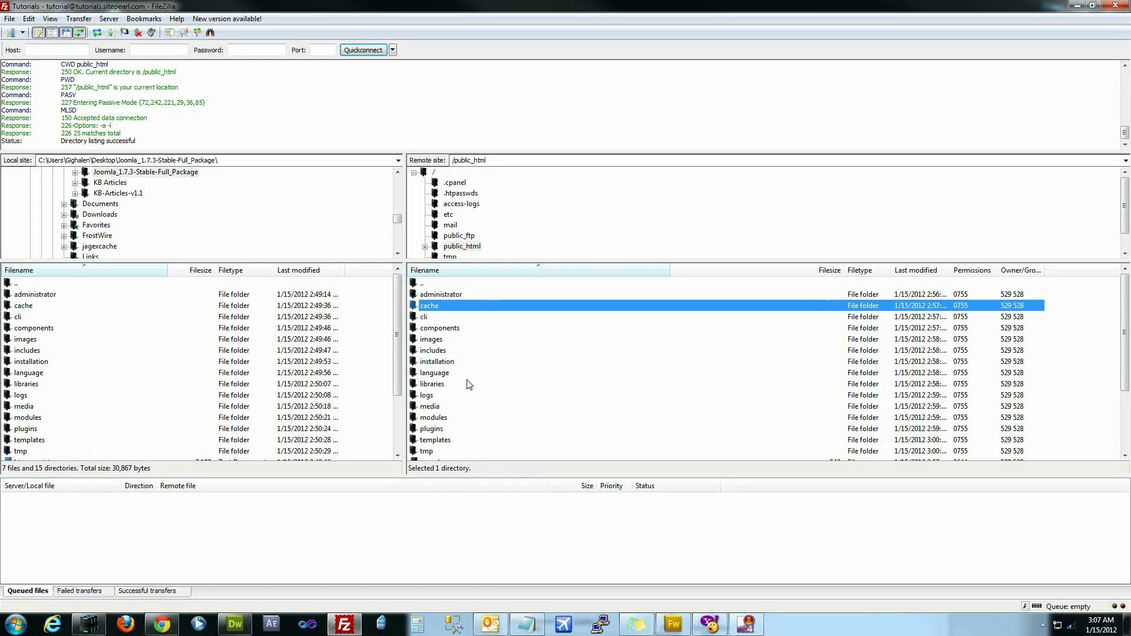
left_click(469, 384)
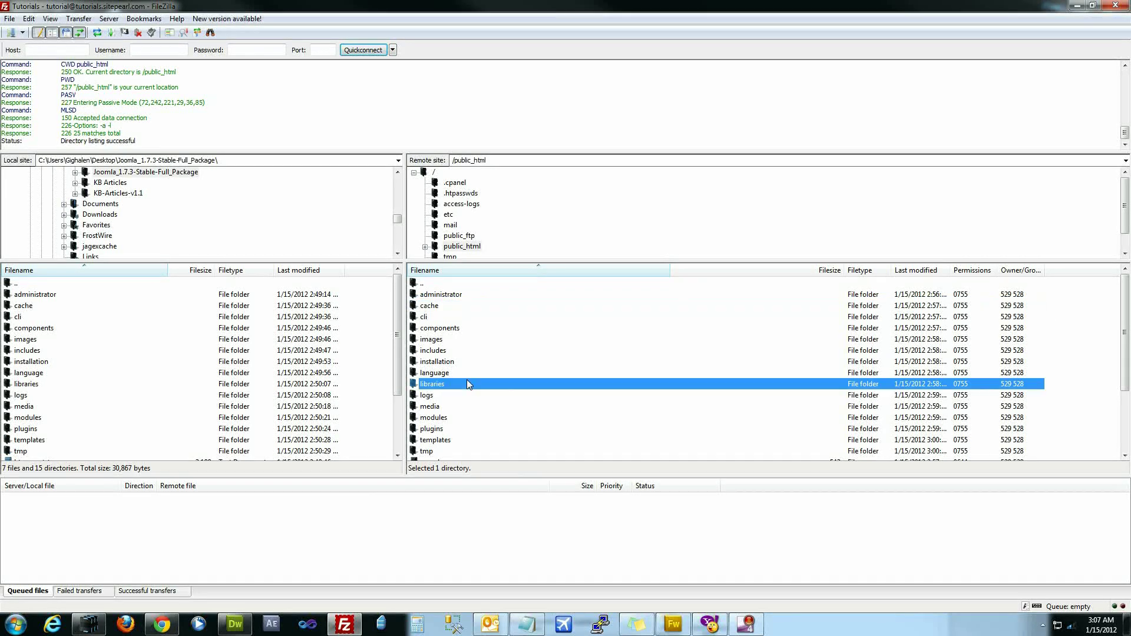
left_click(488, 296)
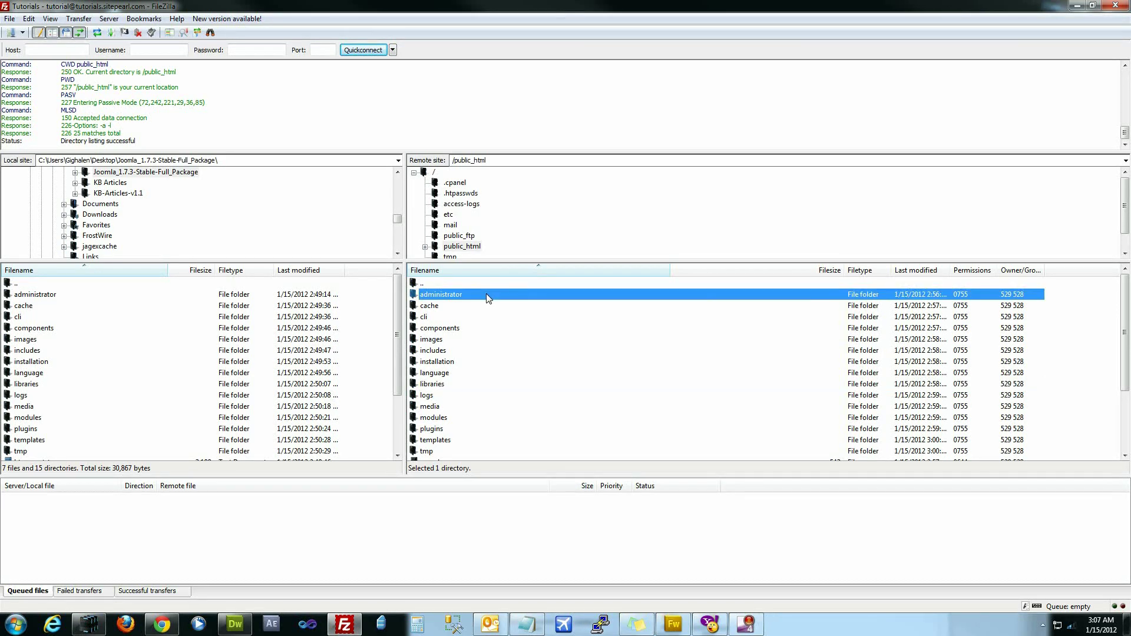
left_click(147, 310)
scroll(179, 328, "down", 3)
scroll(174, 329, "up", 3)
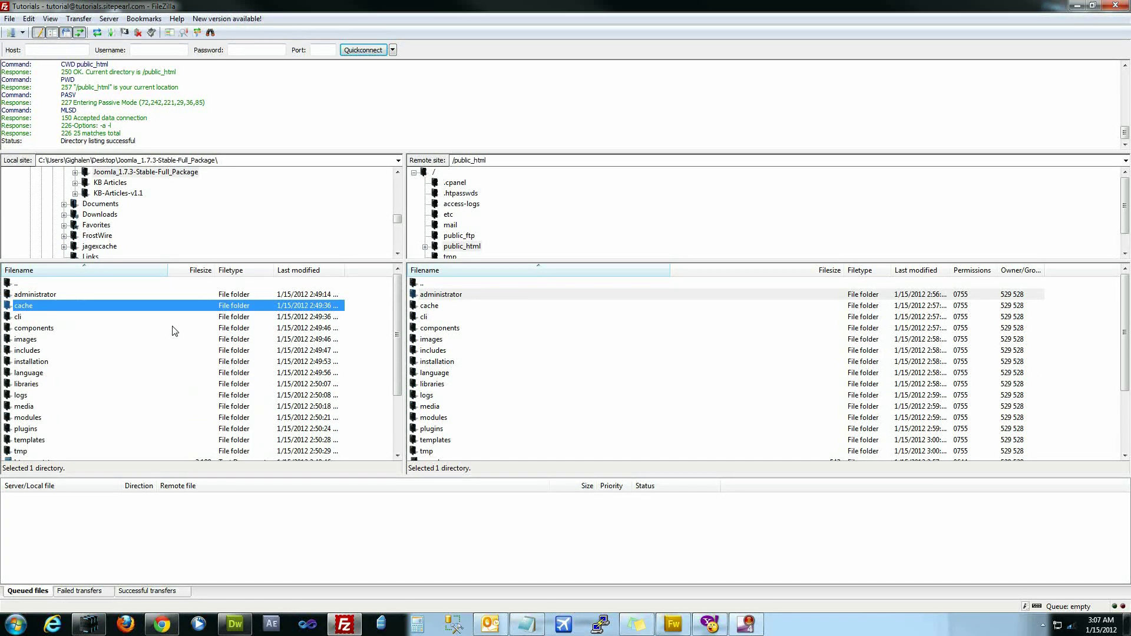
scroll(174, 329, "down", 3)
scroll(168, 328, "up", 3)
scroll(147, 195, "up", 2)
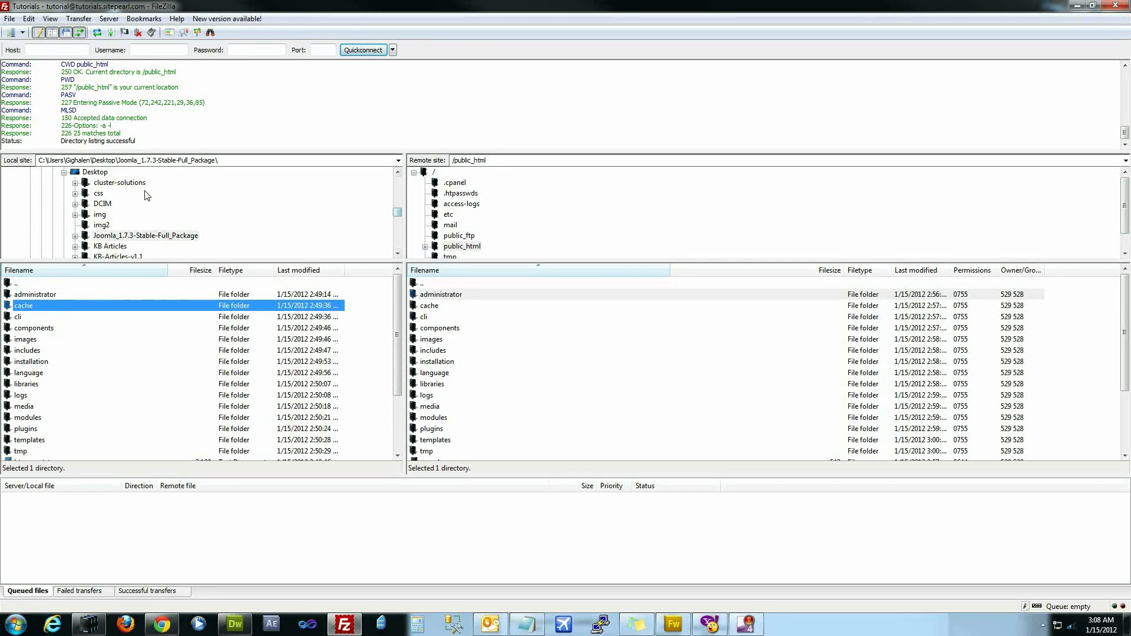
left_click(176, 347)
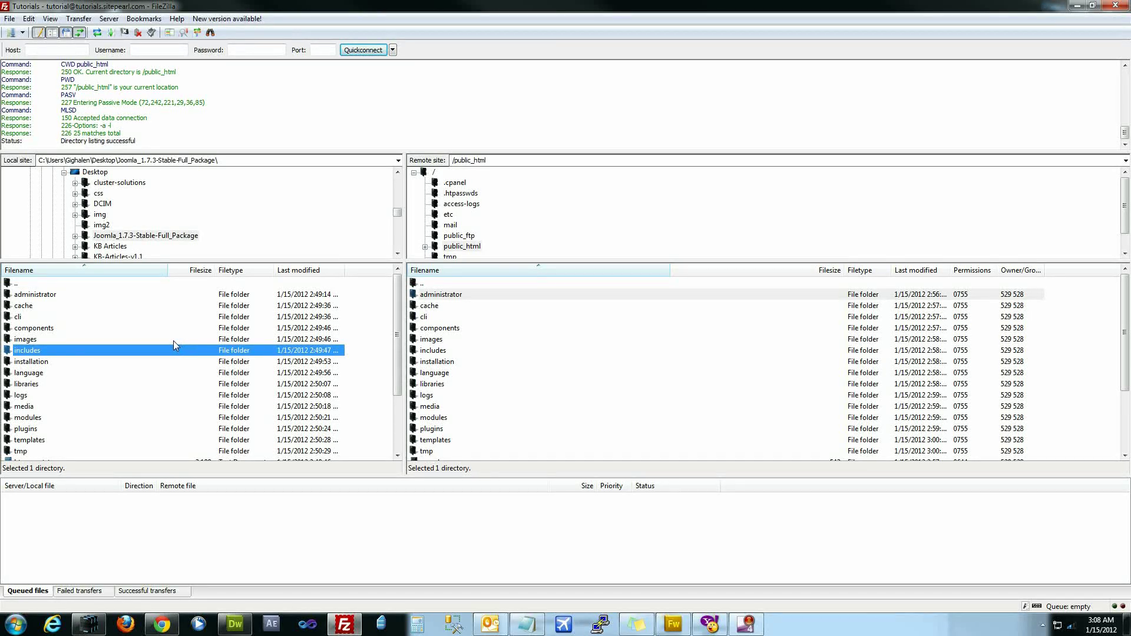
key("ctrl+a")
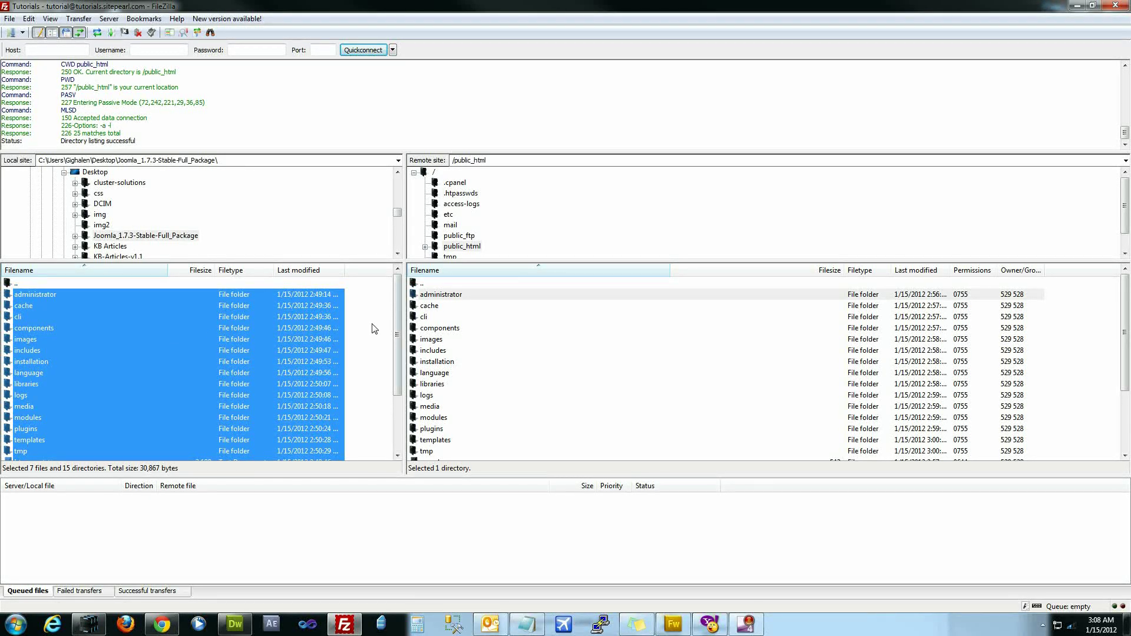
- Reselect all local Joomla files and dismiss their context menu without uploading
left_click(373, 329)
key("ctrl+a")
right_click(280, 328)
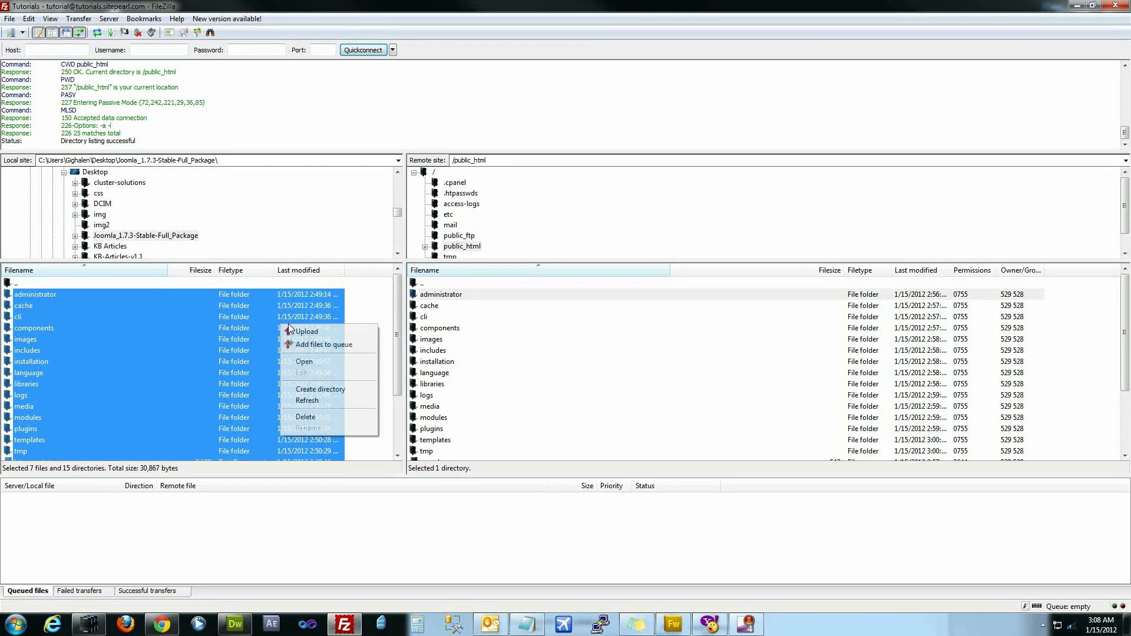
left_click(186, 327)
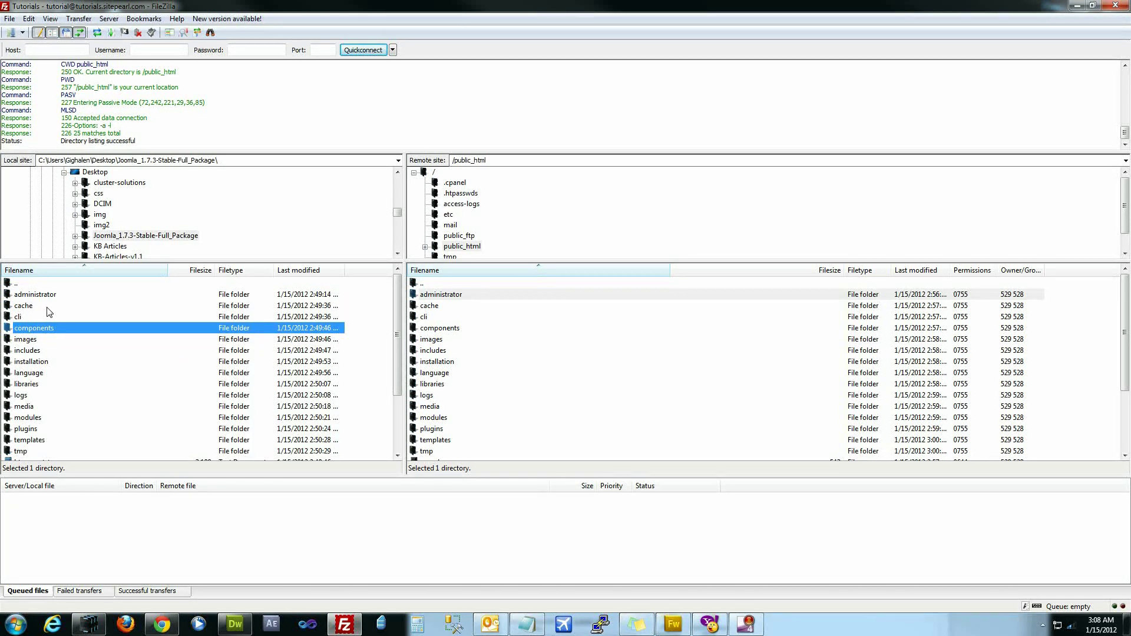
left_click(480, 341)
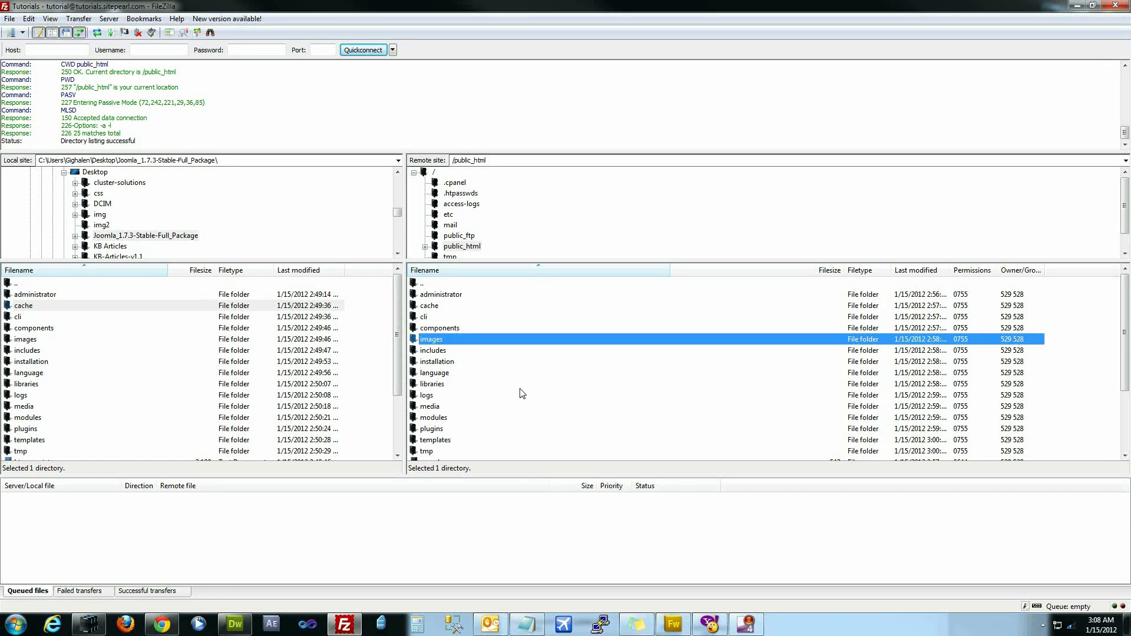
- Check the Failed transfers list for errors, then minimize FileZilla
left_click(85, 592)
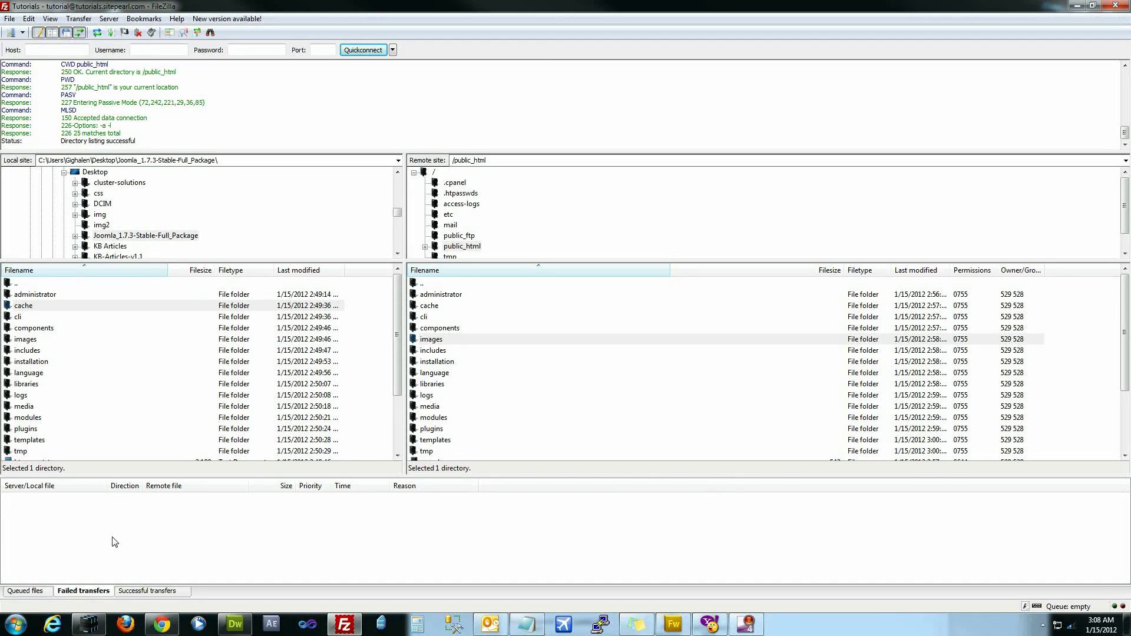
right_click(142, 531)
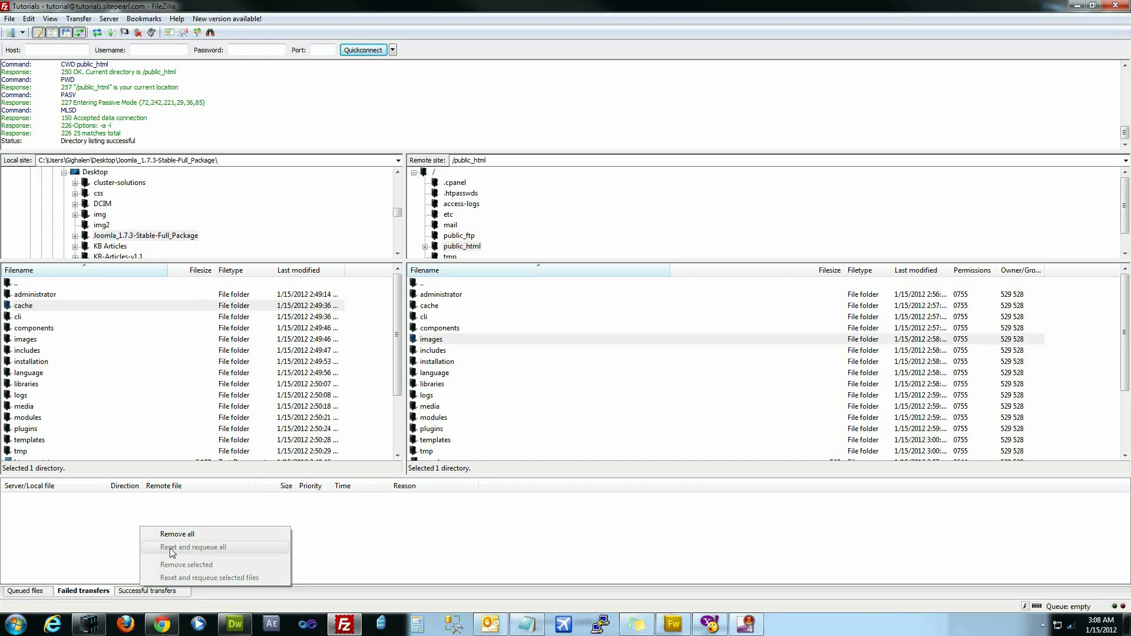
left_click(59, 539)
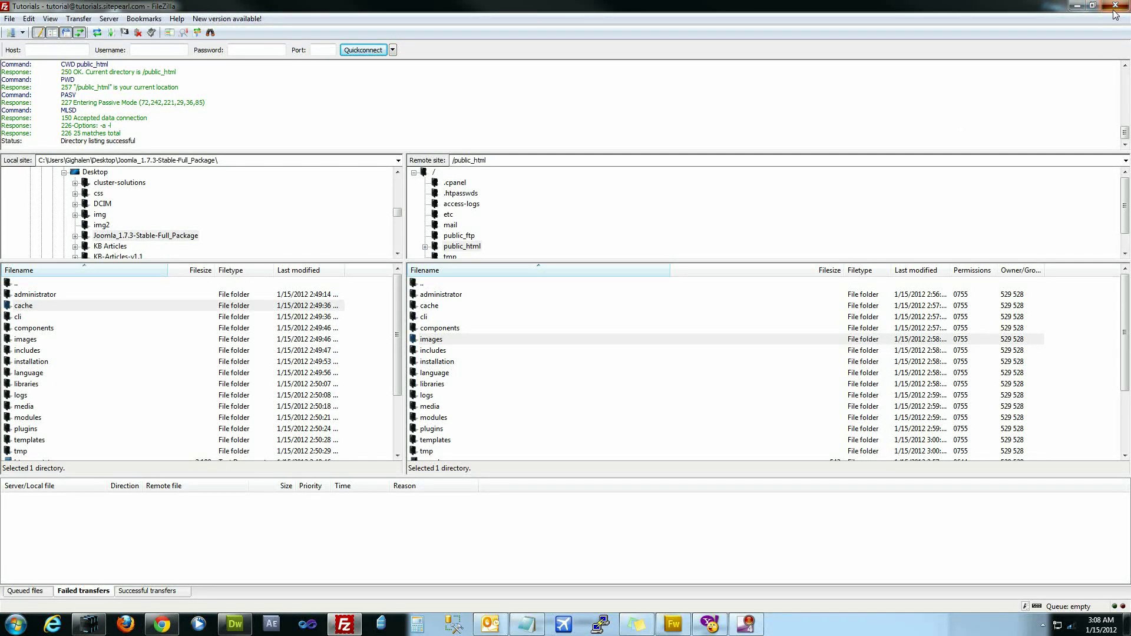
left_click(1078, 6)
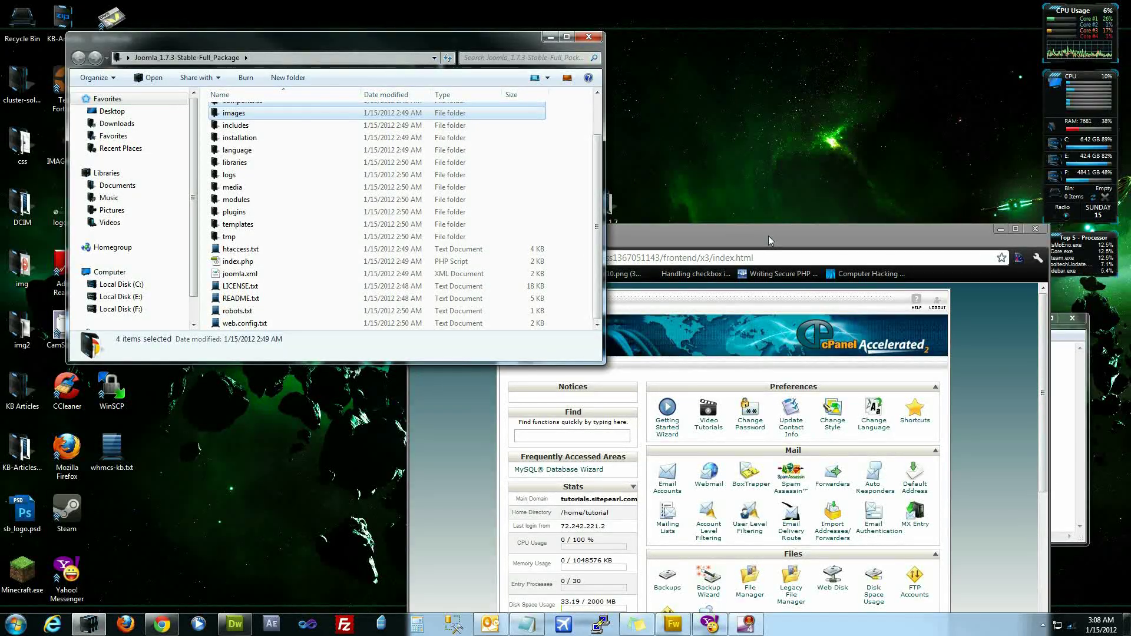
- Maximize Chrome and change the address to tutorials.sitepearl.com to load the Joomla installer
left_click_drag(769, 230, 600, 187)
double_click(600, 187)
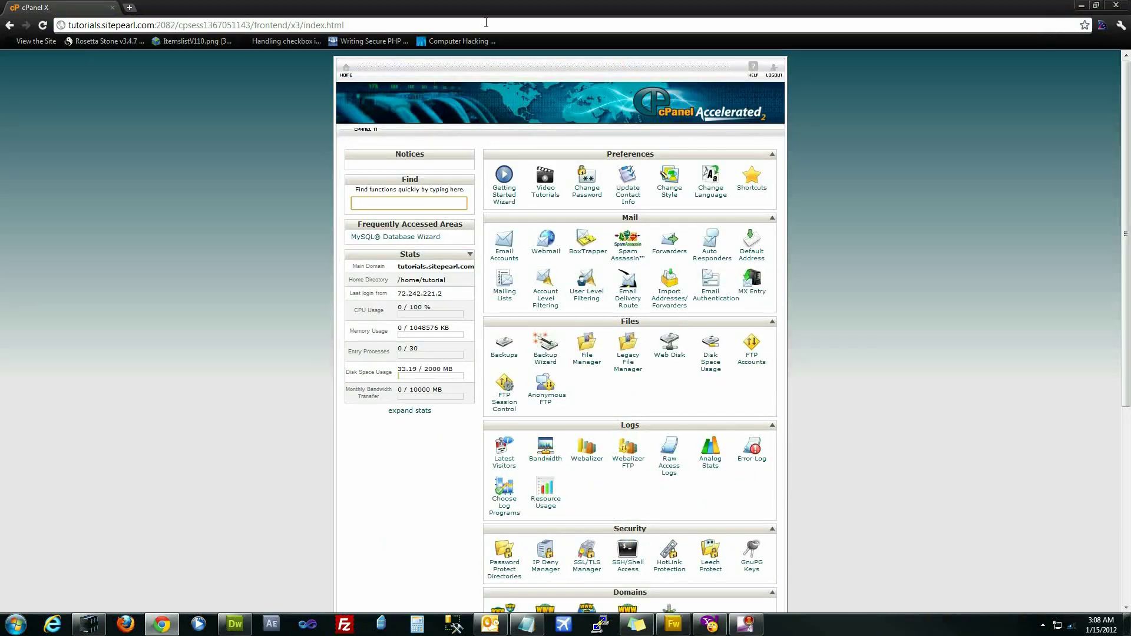
left_click_drag(486, 23, 139, 51)
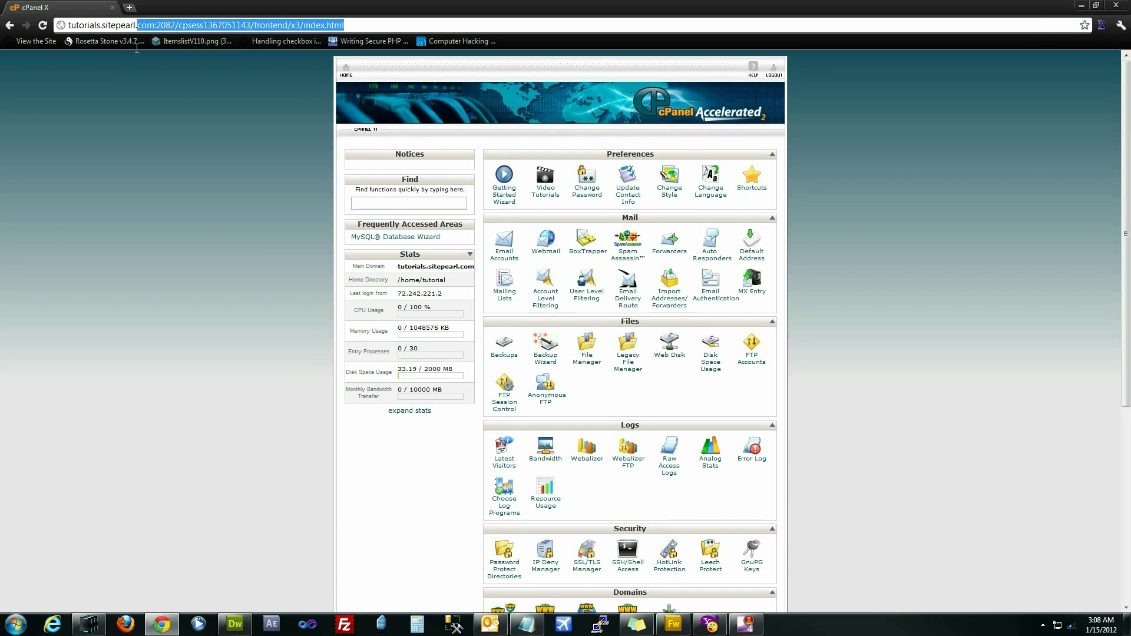
left_click_drag(139, 48, 139, 52)
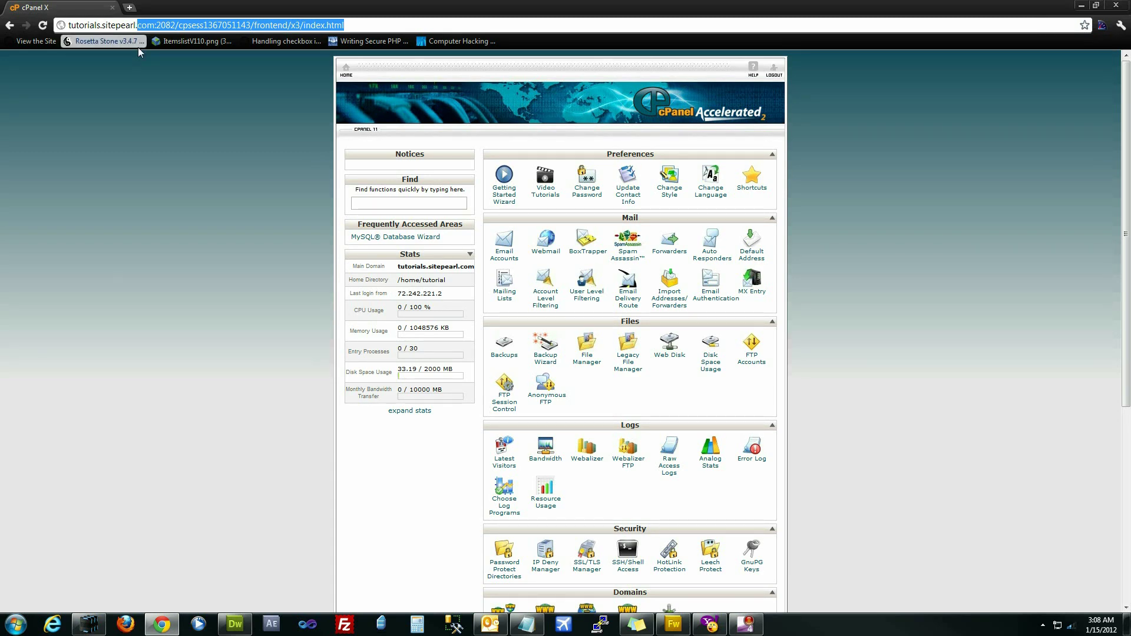
key("BackSpace")
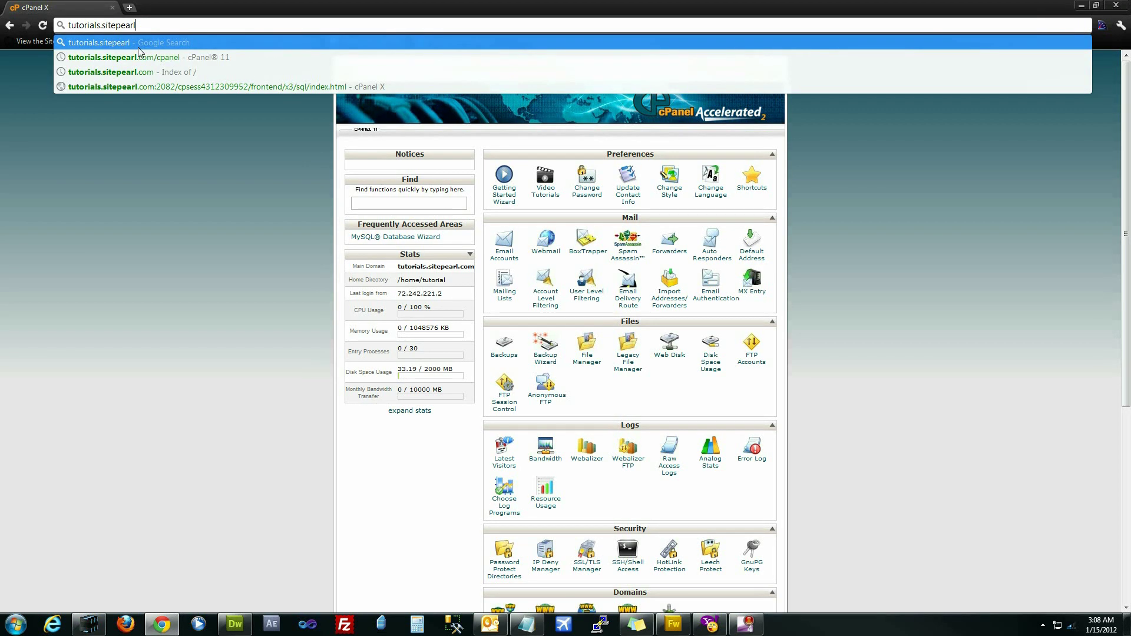
type(".com")
key("Return")
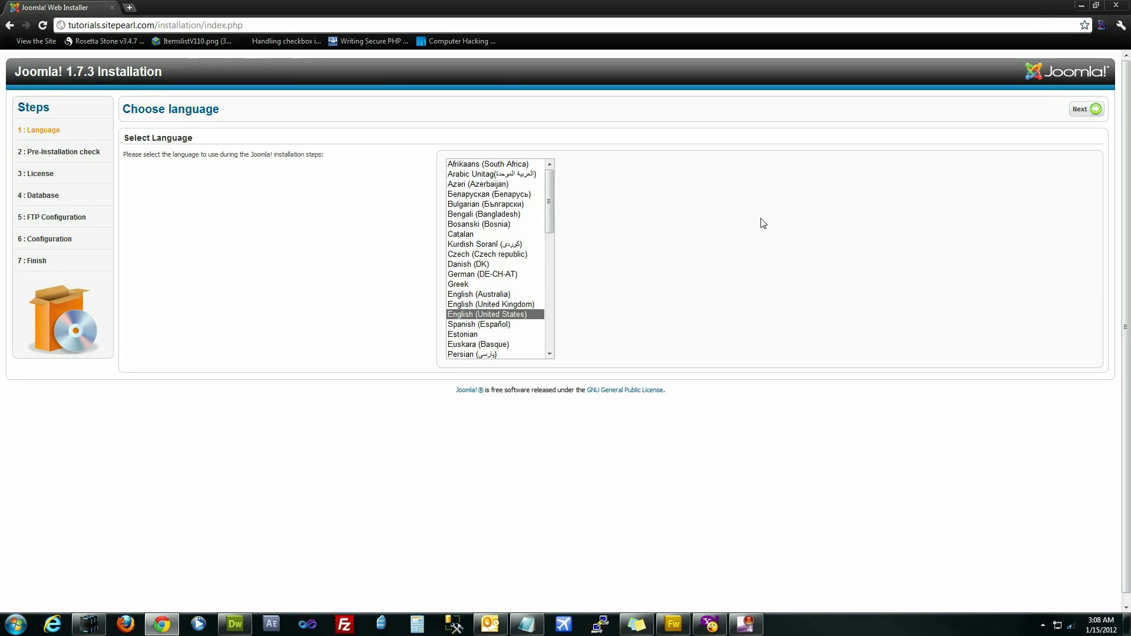
- Pass the language step, review the all-Yes pre-installation check, and accept the license
left_click(1080, 110)
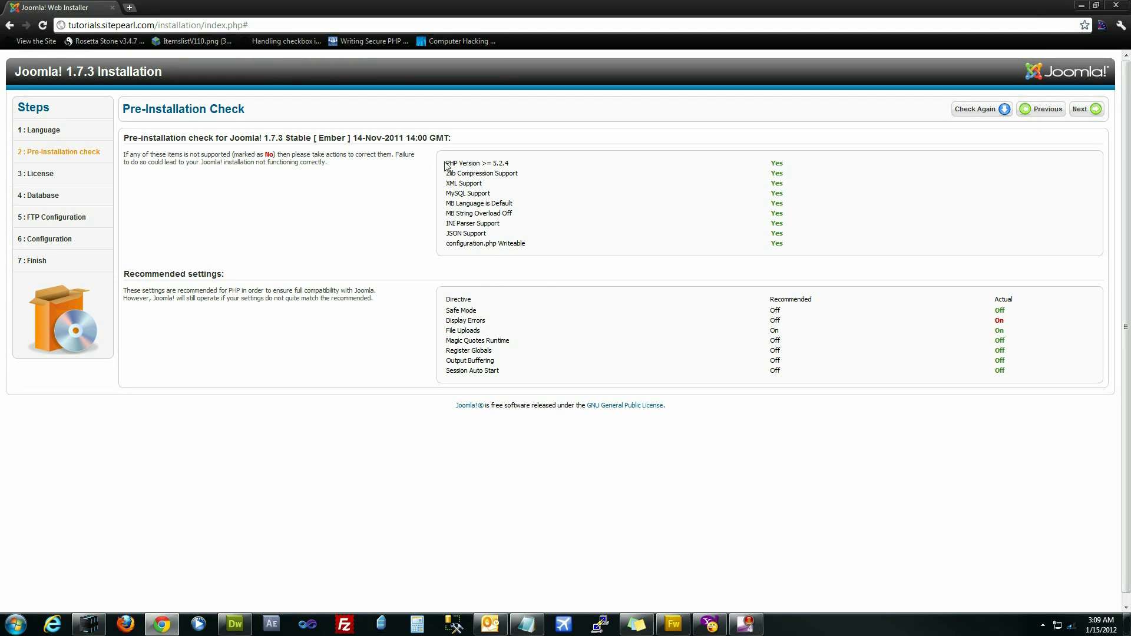
left_click_drag(446, 163, 611, 215)
left_click(611, 215)
left_click_drag(558, 159, 739, 364)
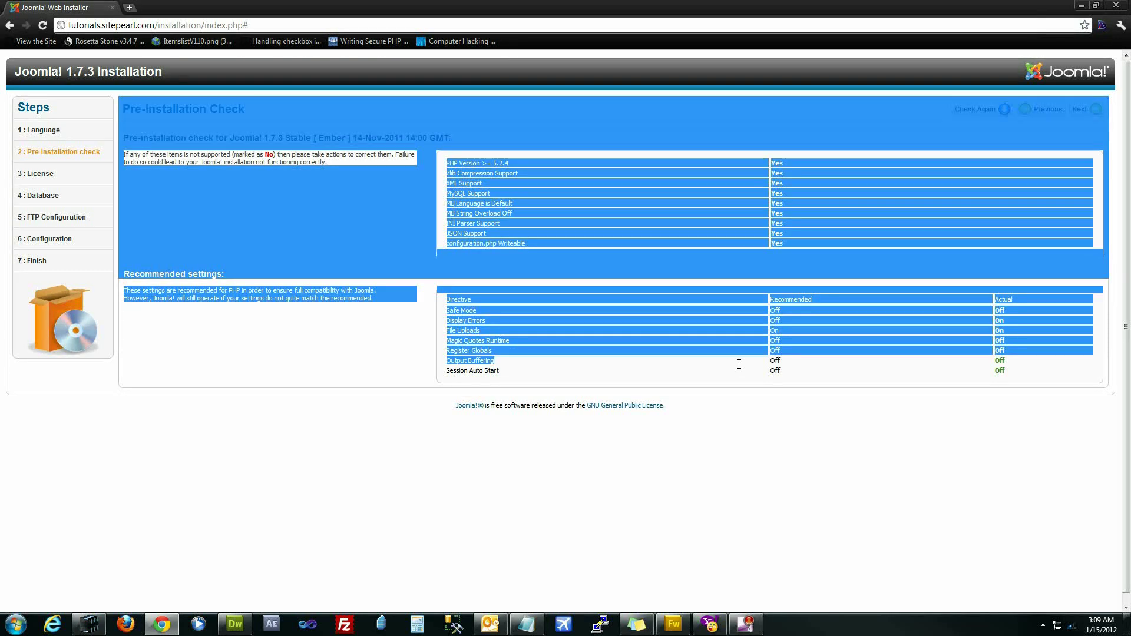
left_click(739, 360)
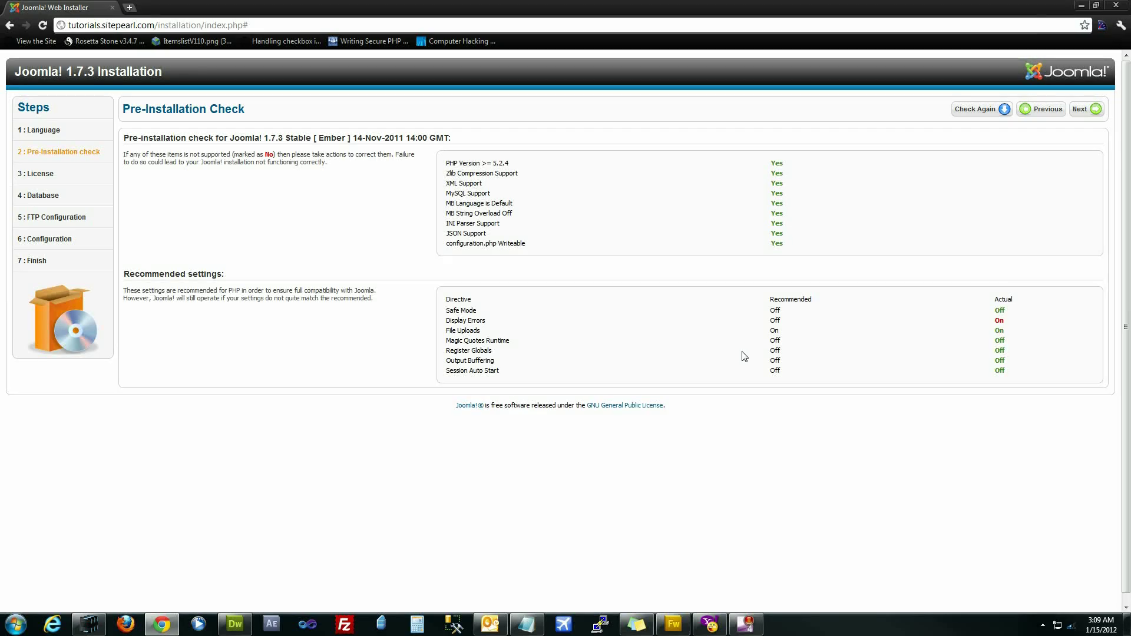
left_click(1083, 112)
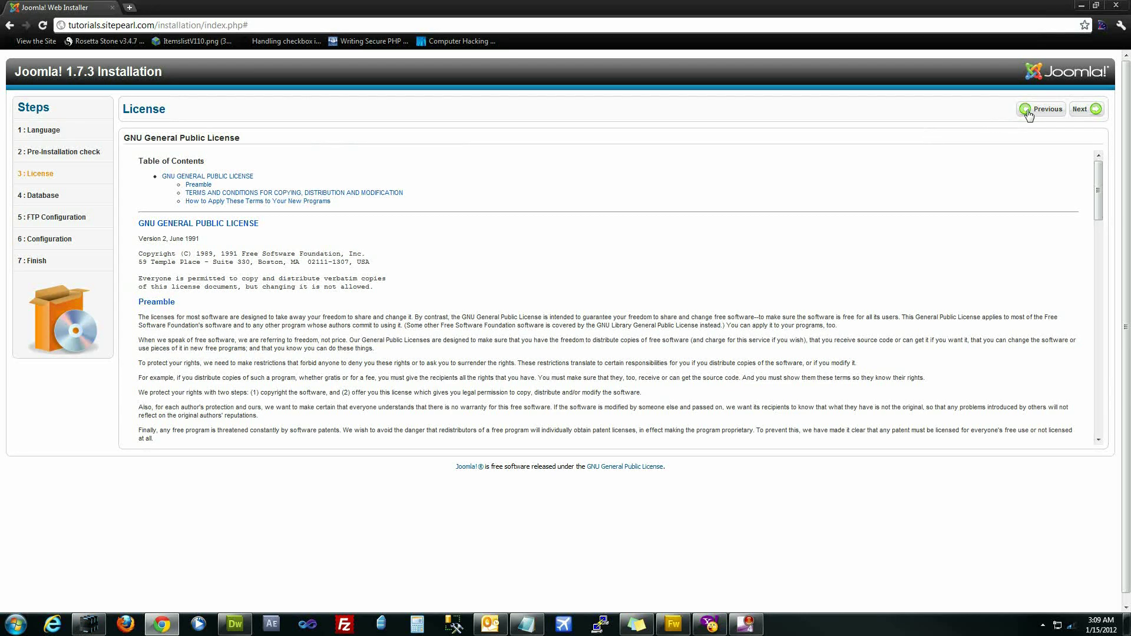
left_click(1082, 111)
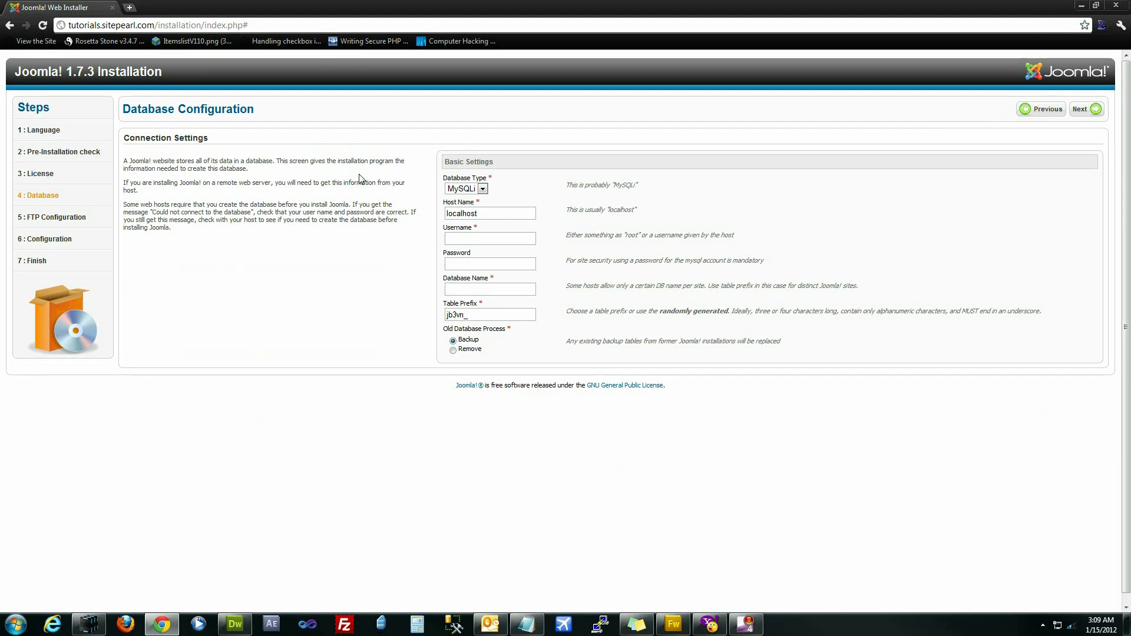
left_click(465, 239)
left_click(130, 7)
- Sign in to cPanel at tutorials.sitepearl.com:2082 with the account username and password
type("tutorials.sitepearl.com:2082")
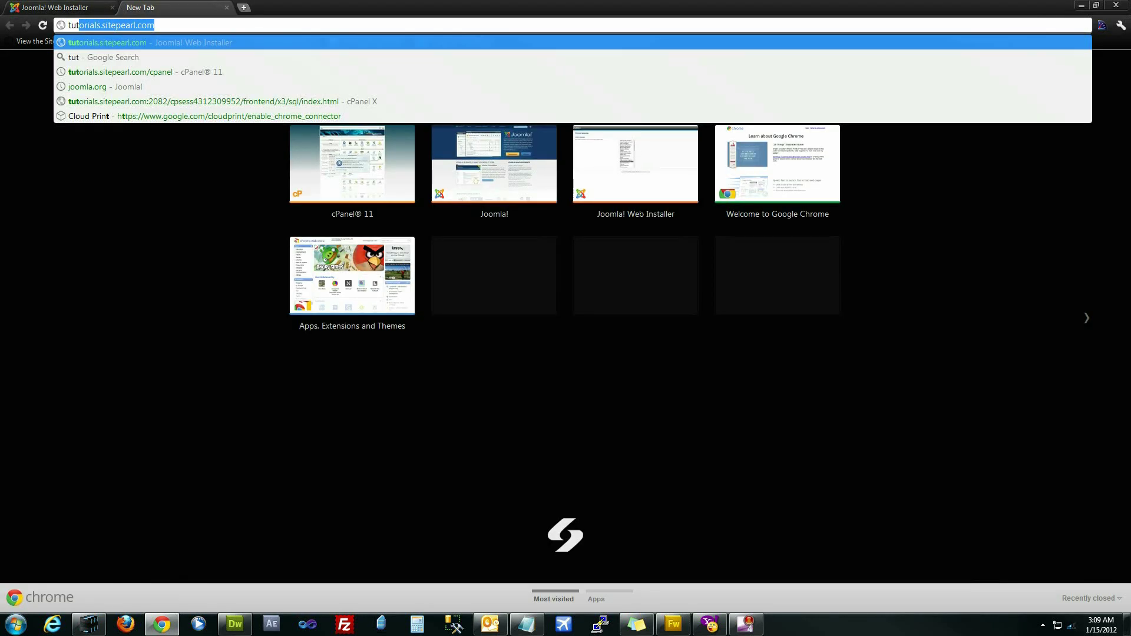
key("Return")
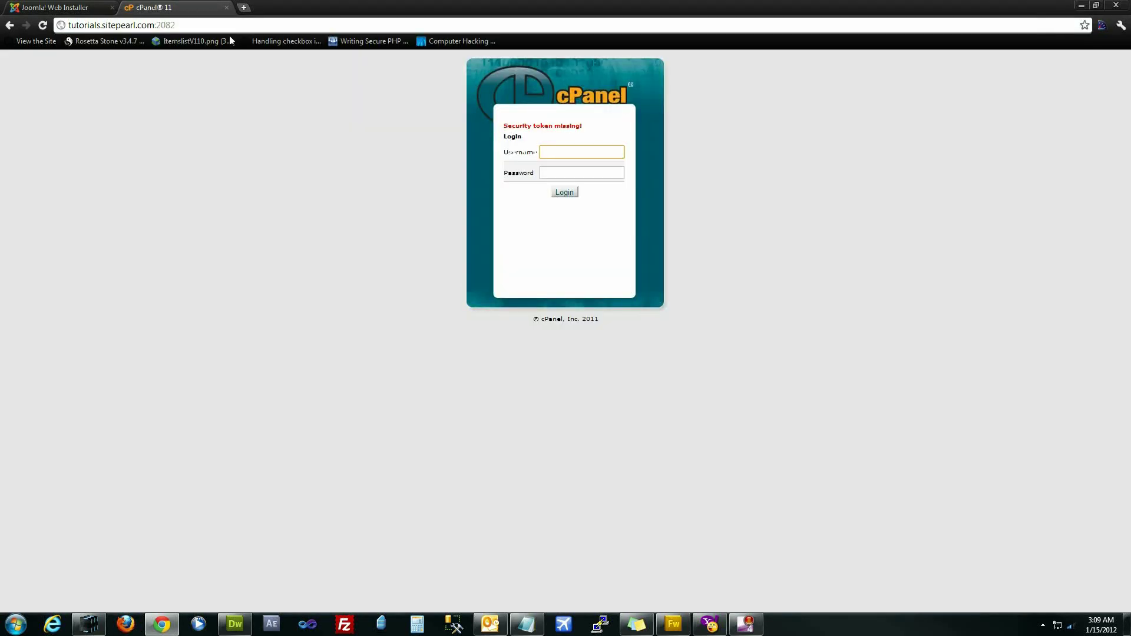
type("s")
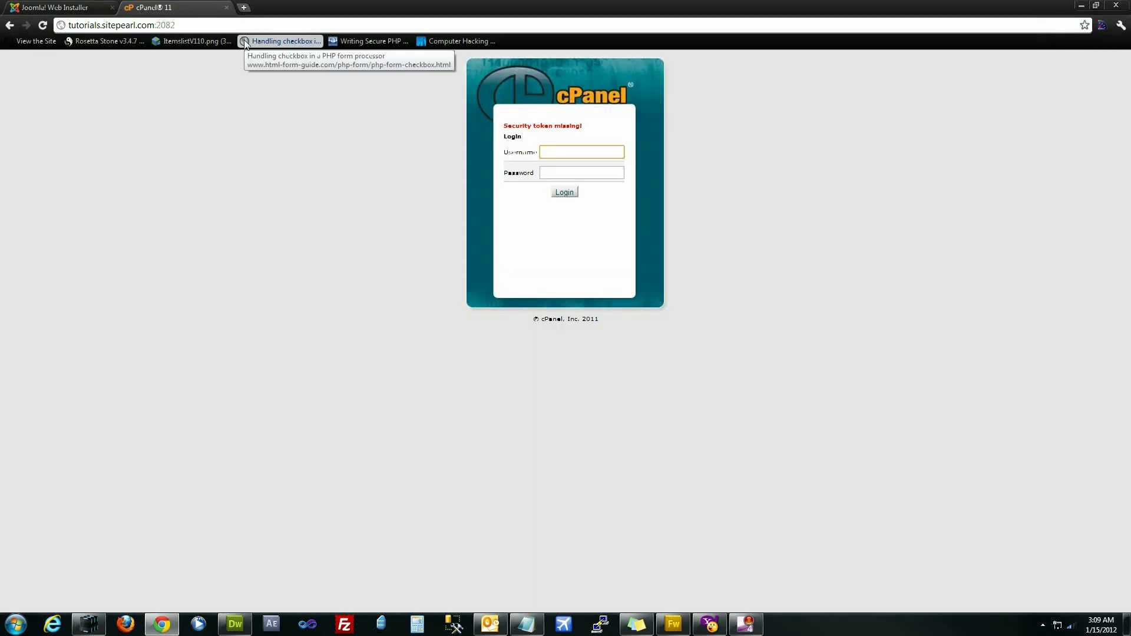
type("utorial")
key("Tab")
type("•")
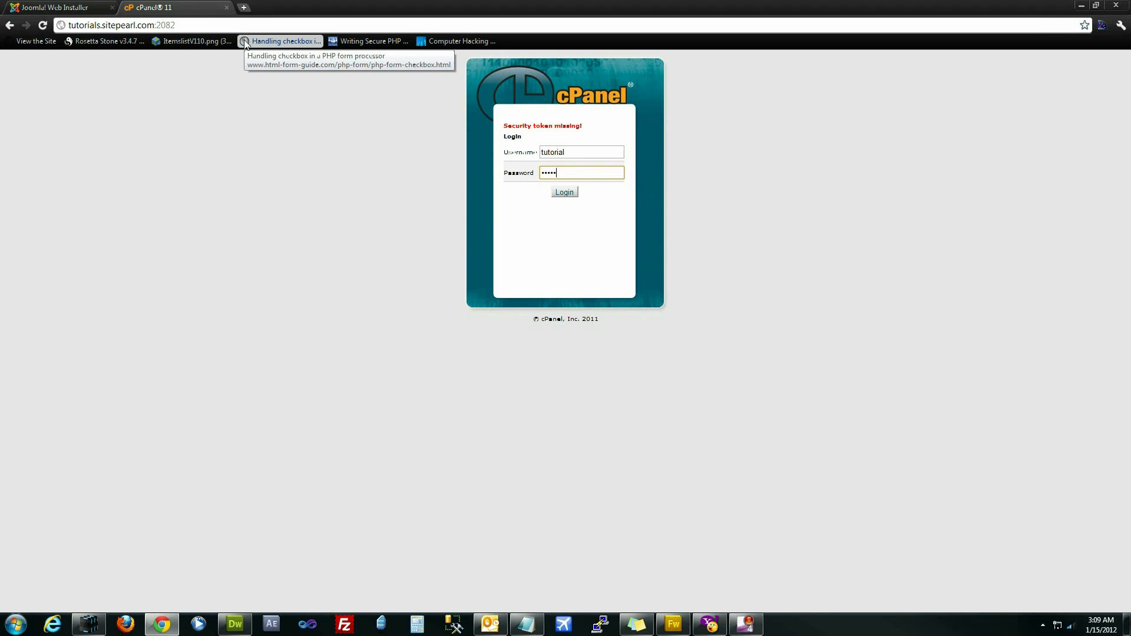
type("••••••")
key("Return")
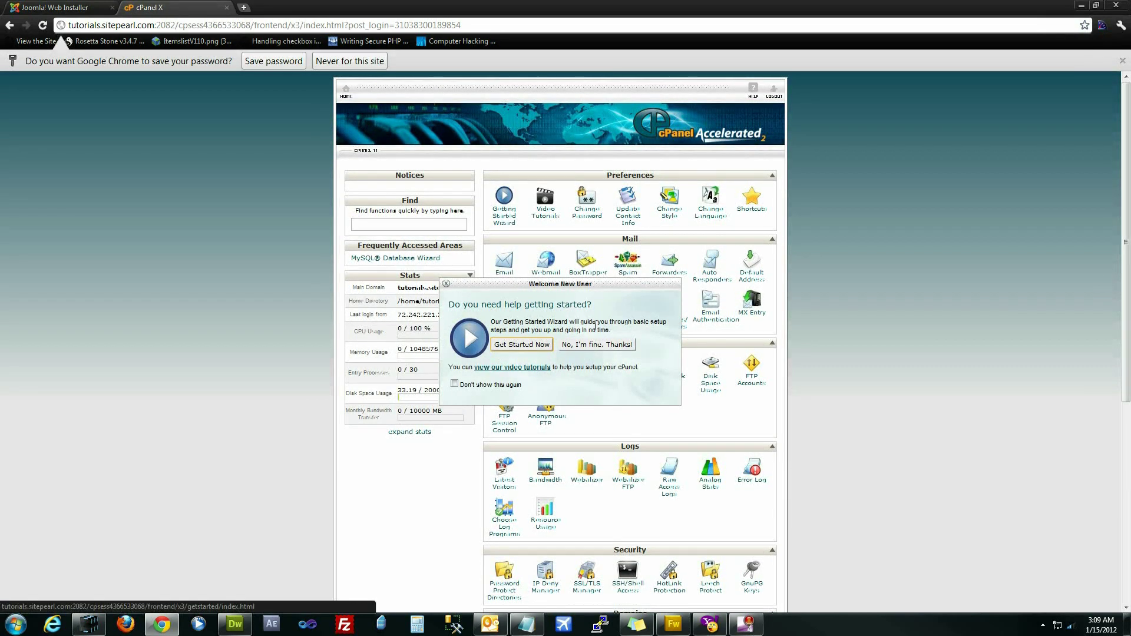
- Open MySQL Databases and copy the database name tutorial_joomla
left_click(599, 345)
scroll(589, 354, "down", 10)
left_click(513, 370)
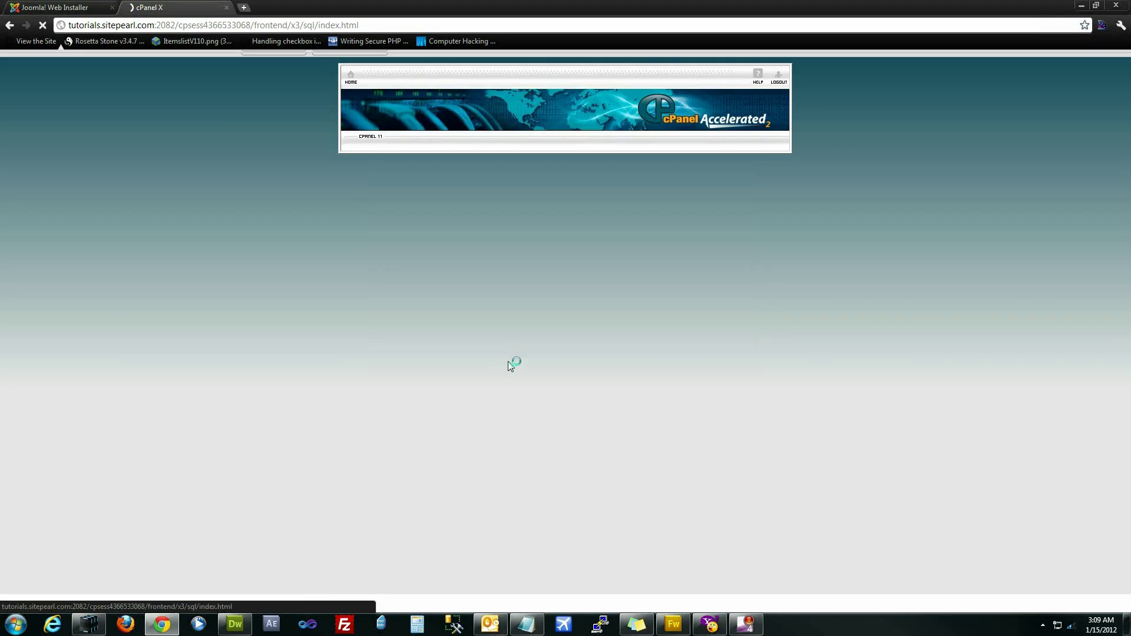
scroll(523, 367, "down", 1)
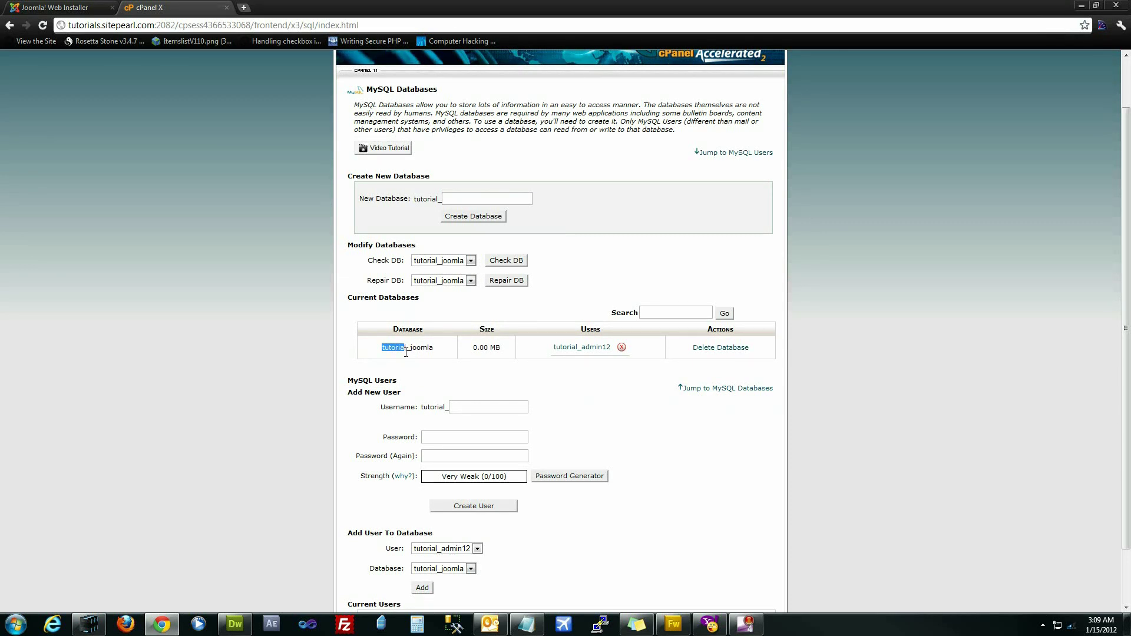
left_click_drag(442, 352, 415, 351)
double_click(406, 347)
key("ctrl+c")
right_click(401, 348)
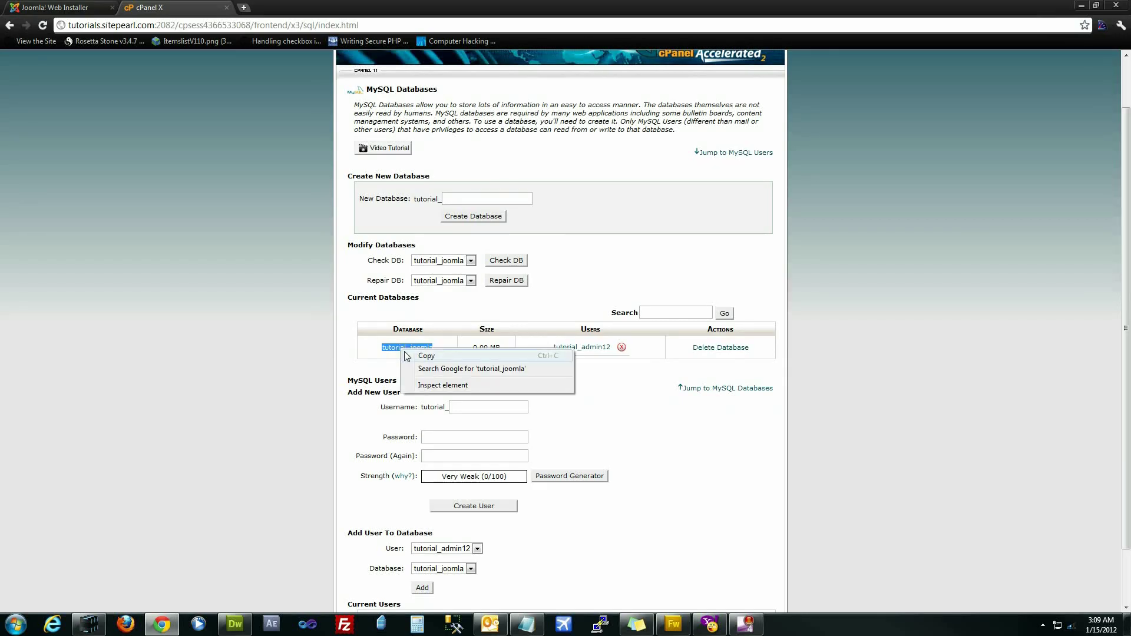
left_click(413, 356)
key("ctrl+Tab")
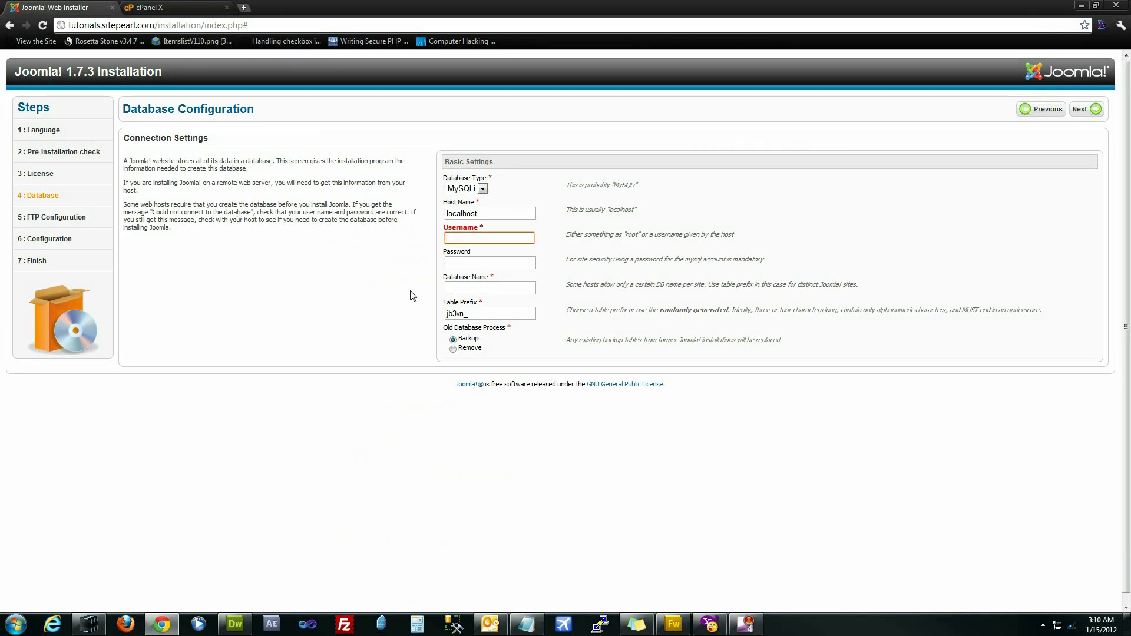
- Paste tutorial_joomla into the installer's Database Name field
left_click(489, 290)
right_click(489, 290)
left_click(534, 348)
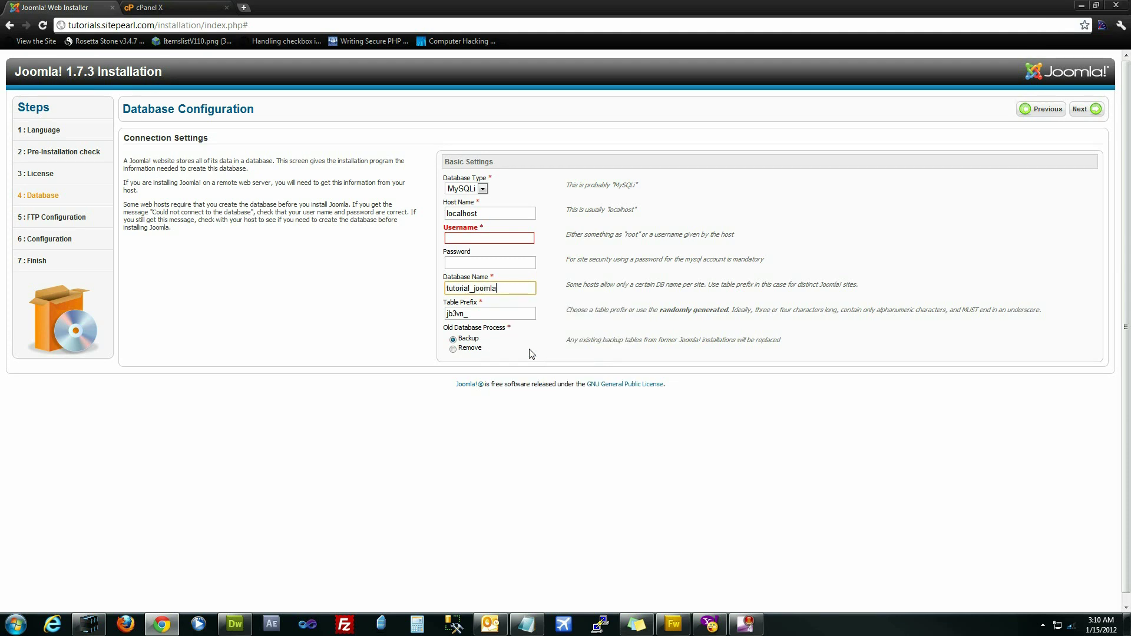
- Copy the database user's name from cPanel's Current Users list
left_click(213, 8)
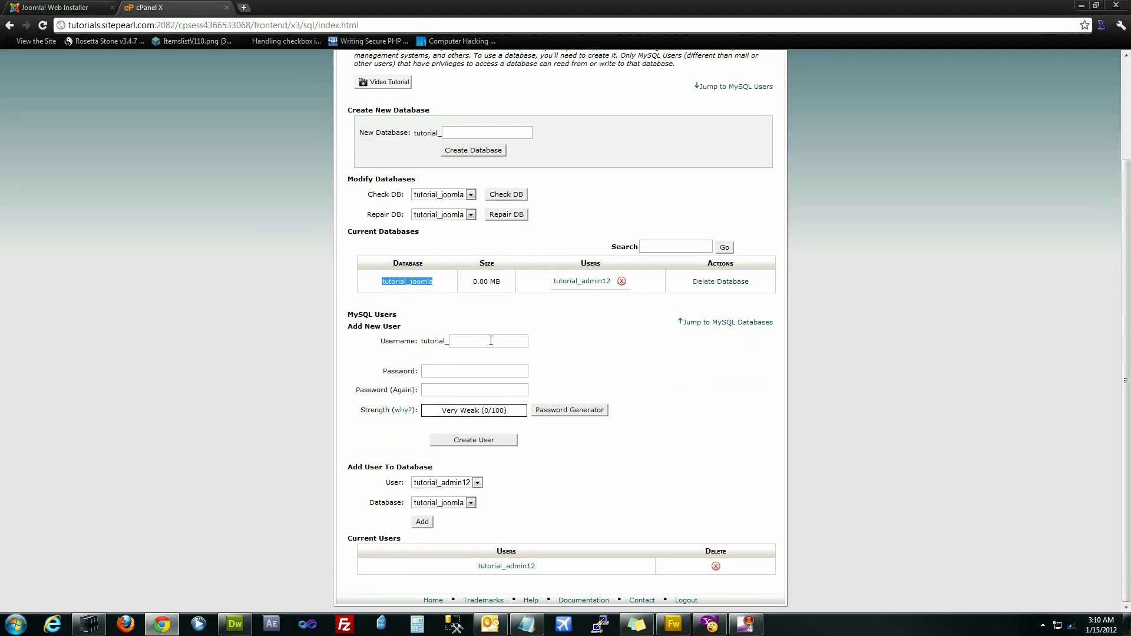
left_click_drag(585, 575, 477, 566)
right_click(480, 568)
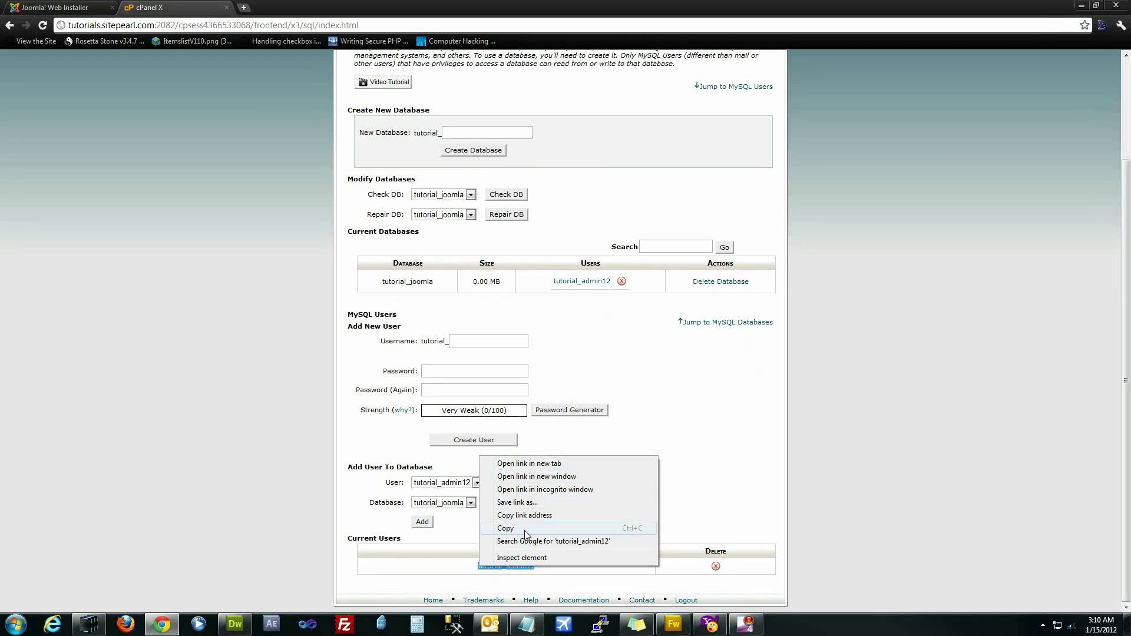
left_click(505, 529)
left_click(56, 7)
- Paste the database user into Username and the saved Notepad password into Password
left_click(452, 238)
right_click(453, 238)
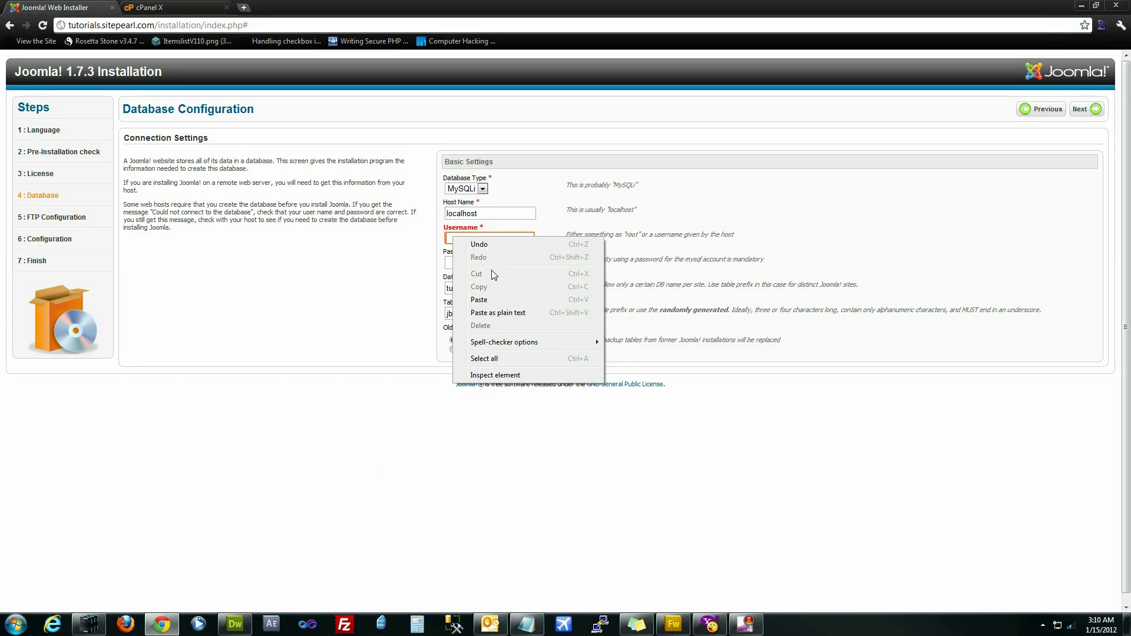
left_click(494, 301)
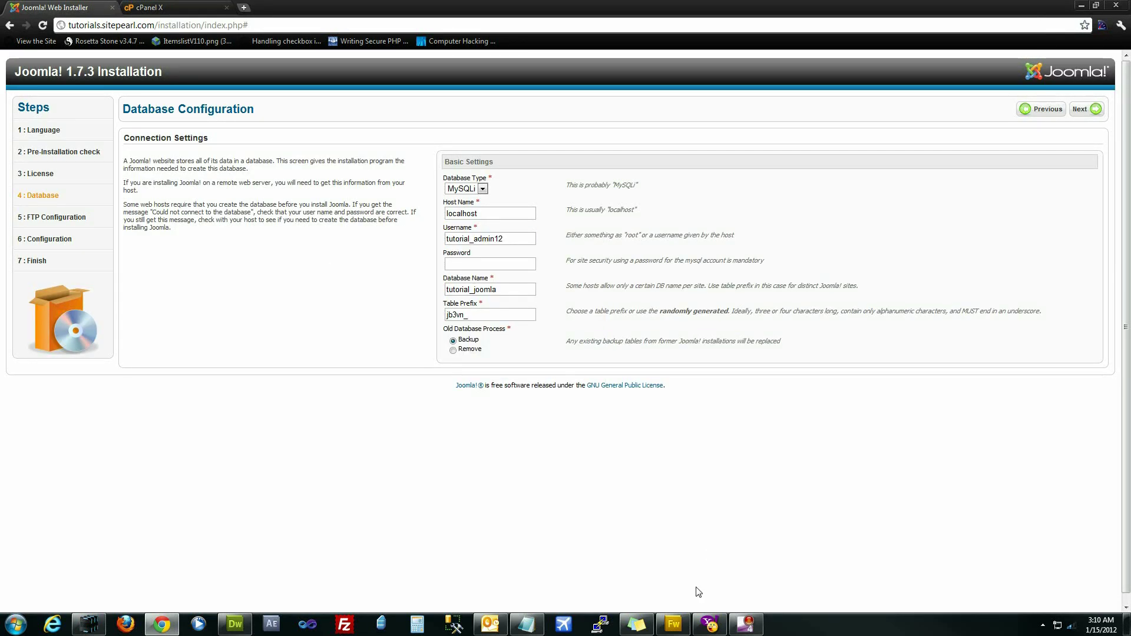
left_click(527, 624)
left_click_drag(982, 354, 853, 349)
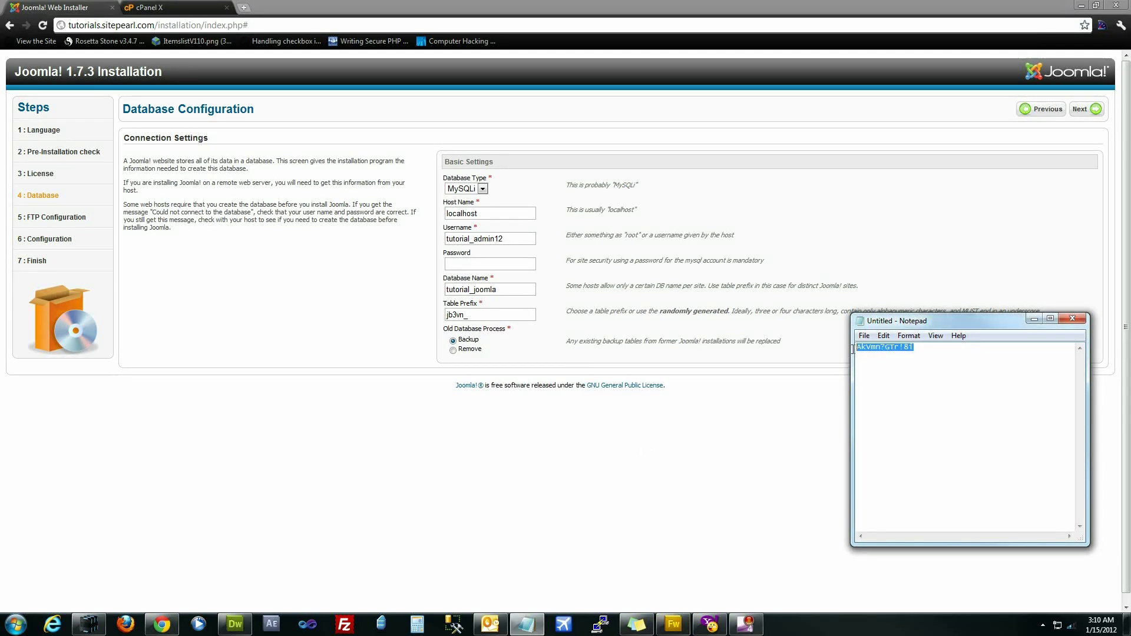
right_click(867, 347)
left_click(890, 384)
left_click(511, 265)
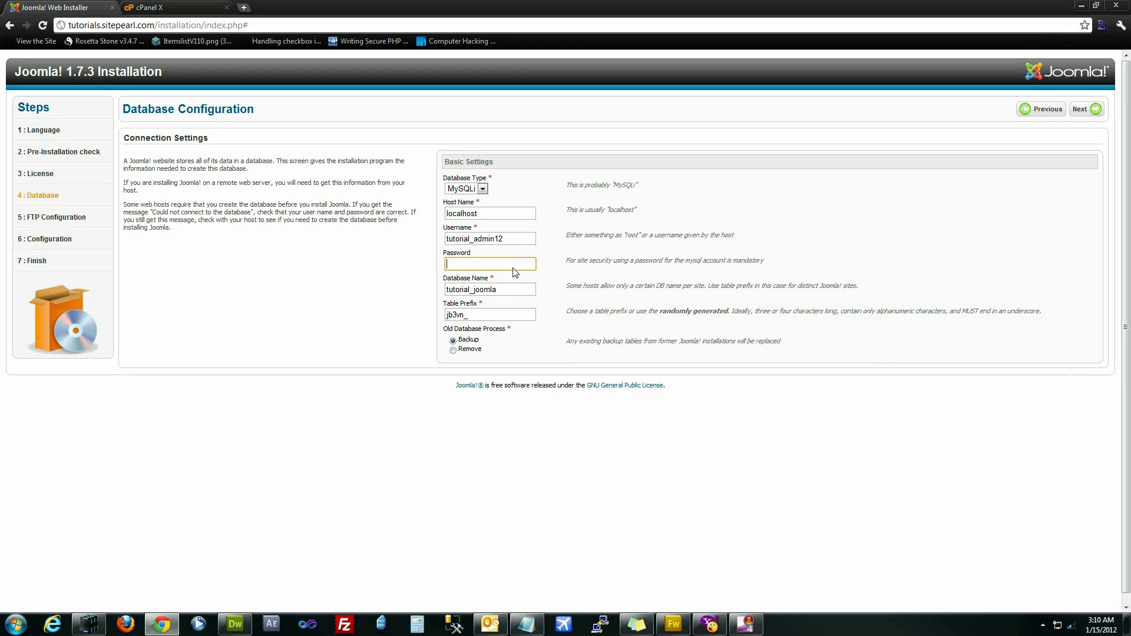
right_click(514, 271)
left_click(555, 331)
- Keep host localhost, change the table prefix to j17_, and submit the database settings
left_click(487, 213)
left_click_drag(487, 213, 440, 217)
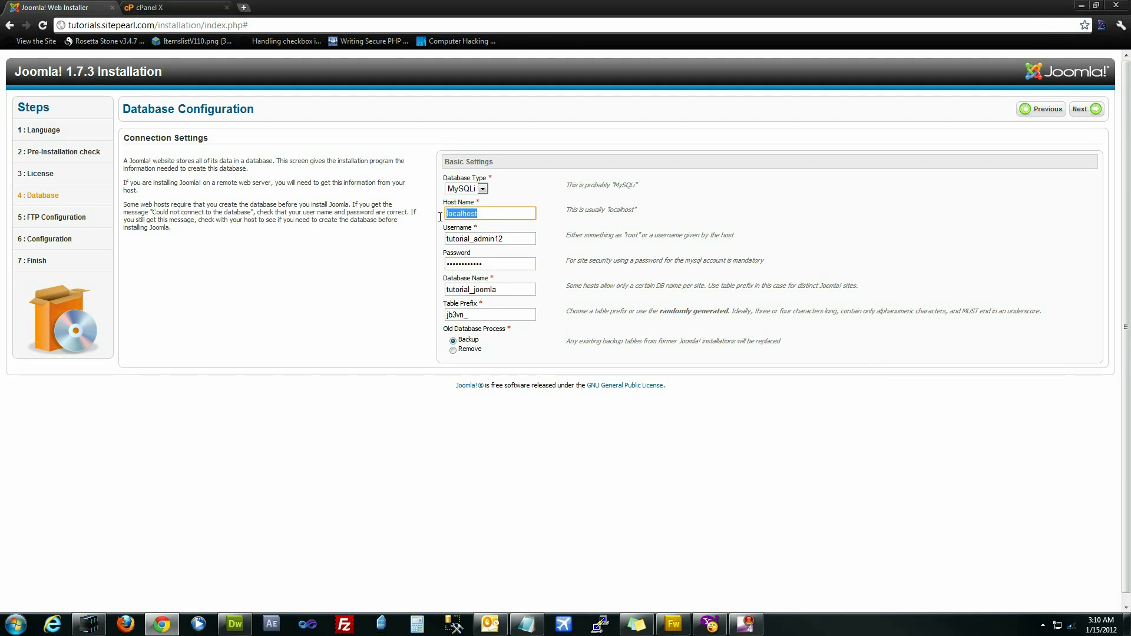
key("End")
left_click_drag(494, 214, 450, 217)
left_click(458, 421)
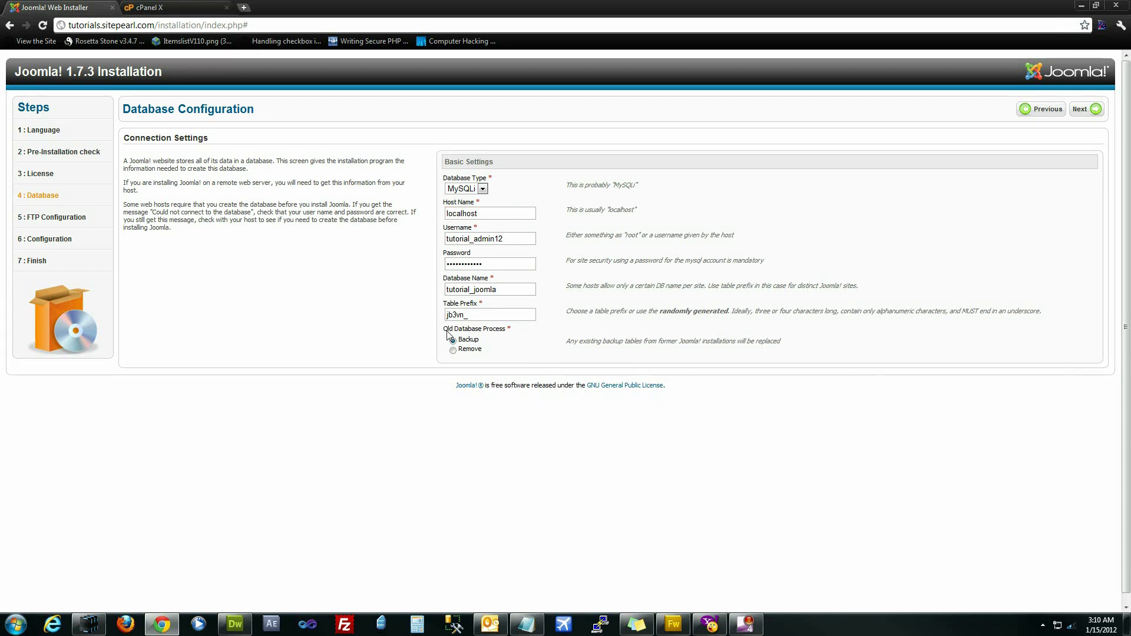
left_click_drag(471, 317, 414, 312)
type("j1_")
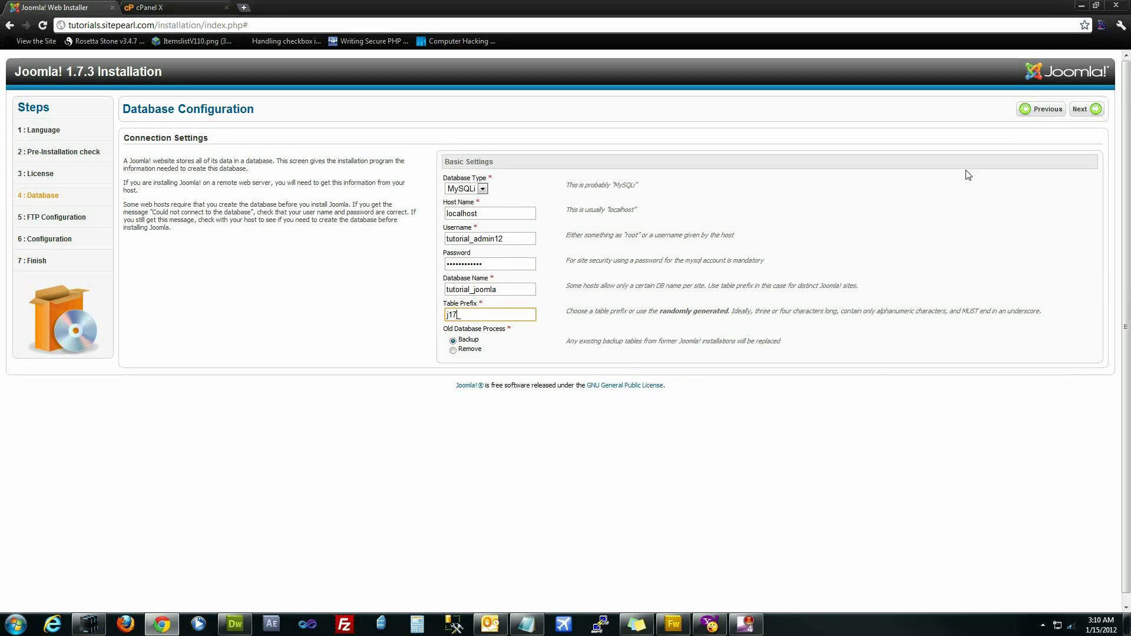
left_click(1084, 109)
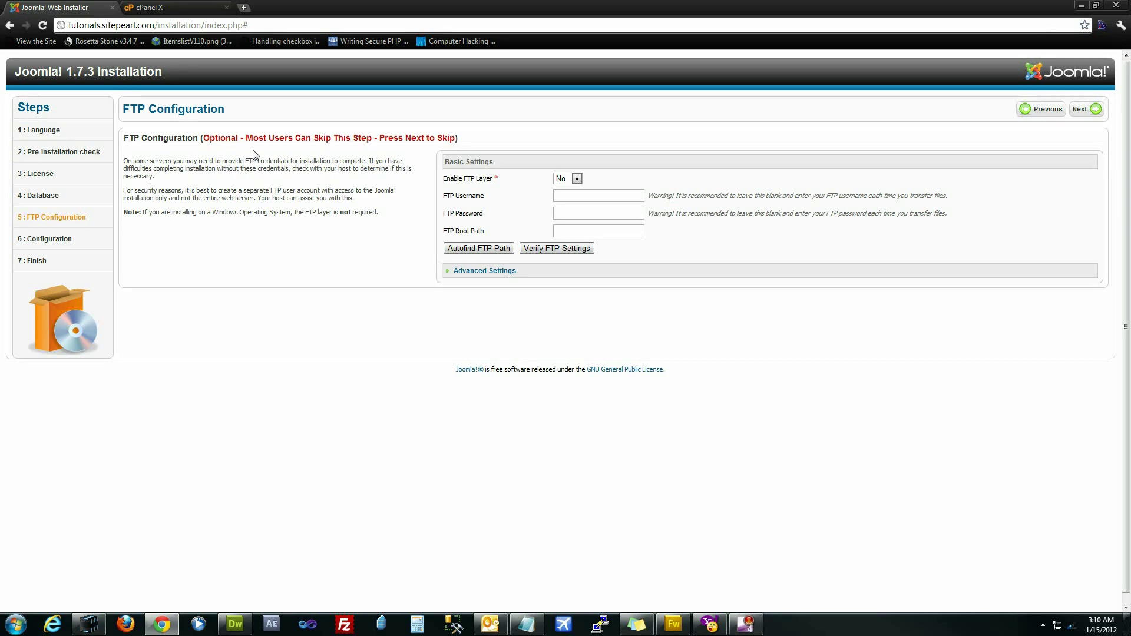
- Skip FTP Configuration with the FTP layer left at No
left_click(1096, 110)
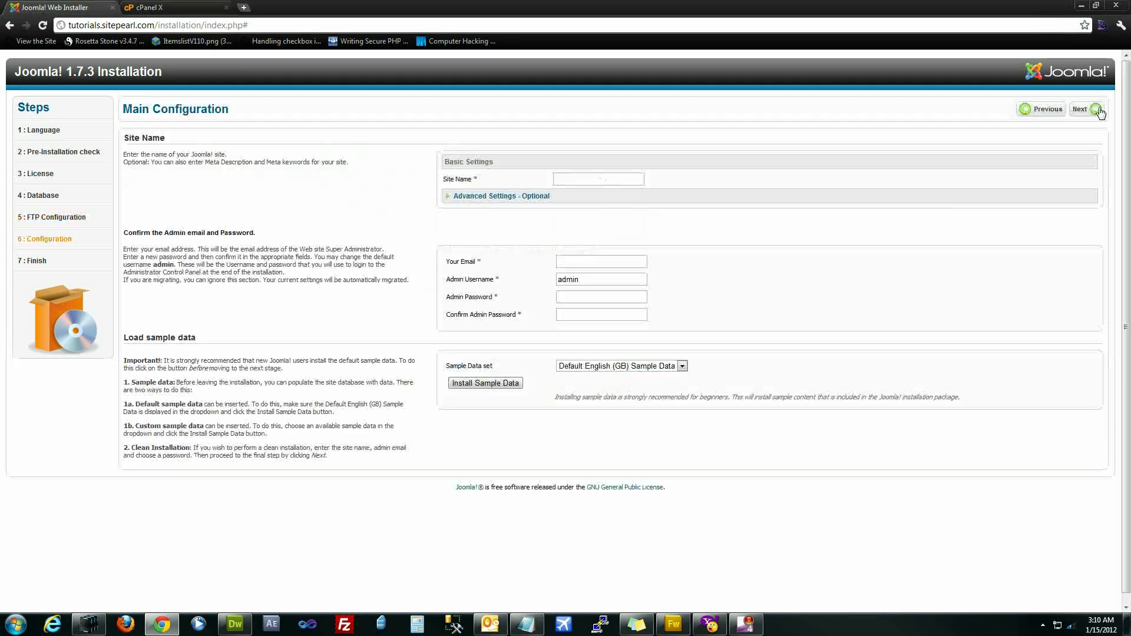
- Enter site name Sitepearl Tutorial Demo, the admin e-mail, username Admin and a confirmed password
left_click(593, 178)
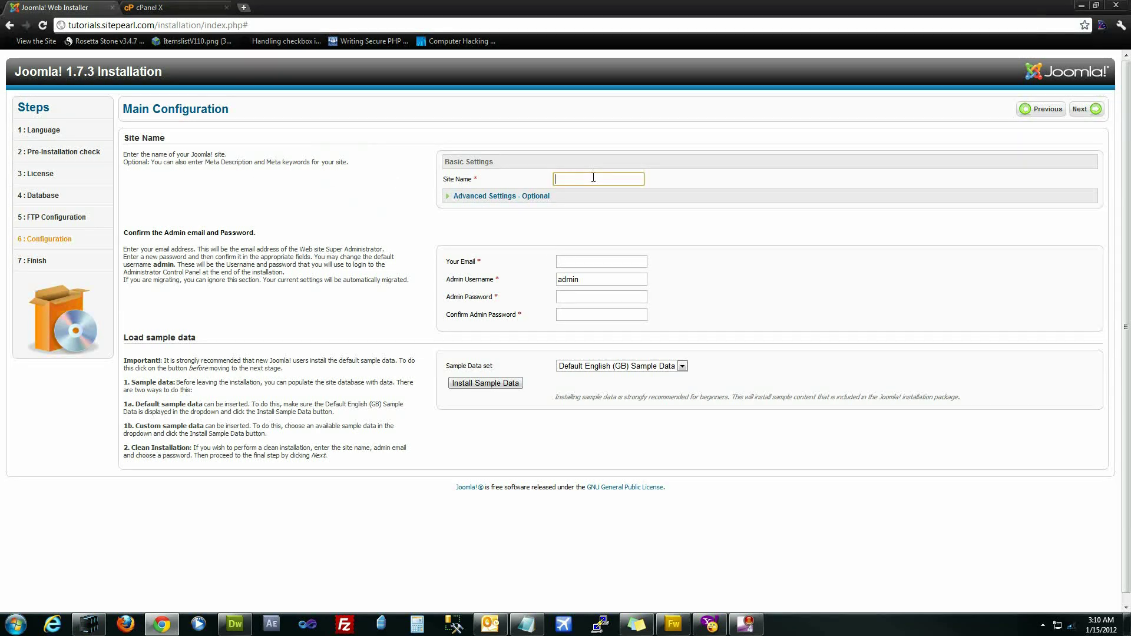
type("Sitepearl Tutorial")
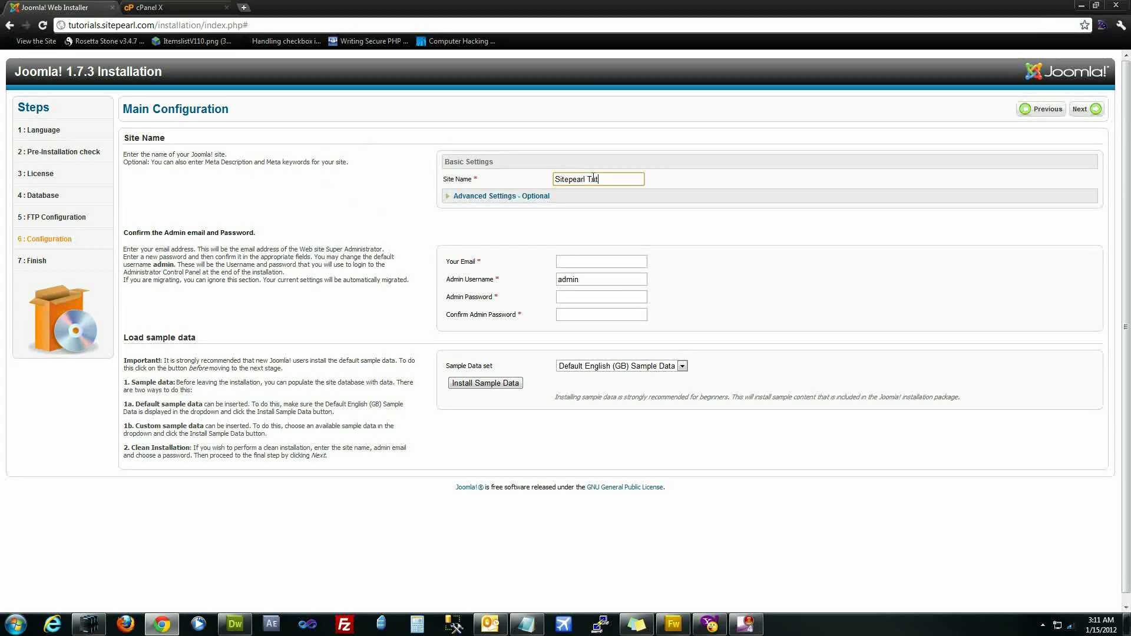
type("emo")
left_click(600, 262)
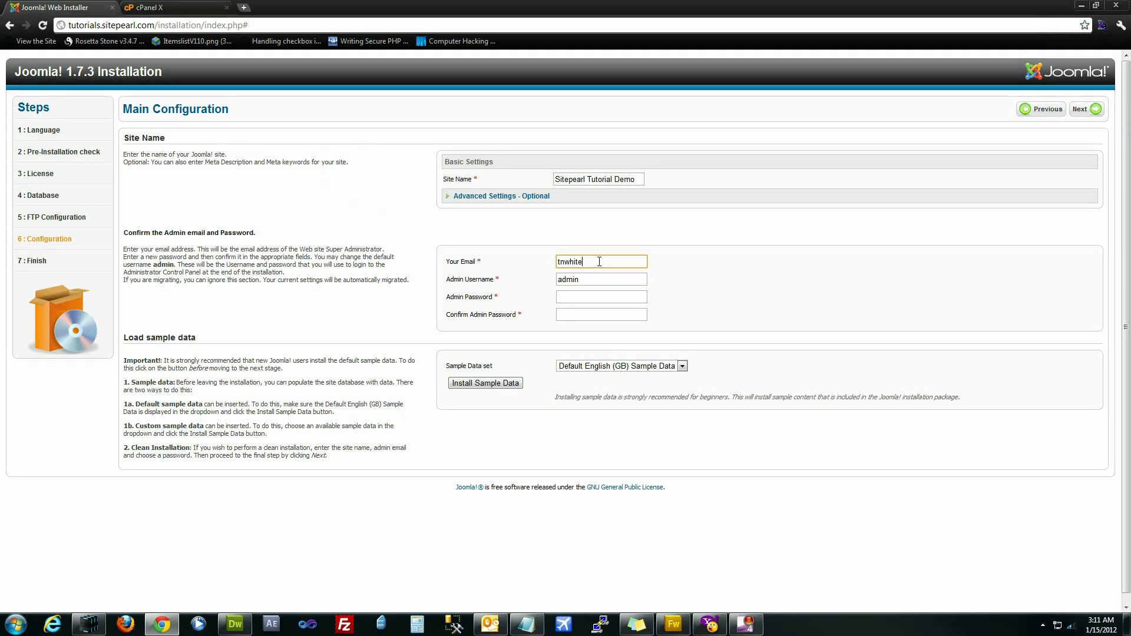
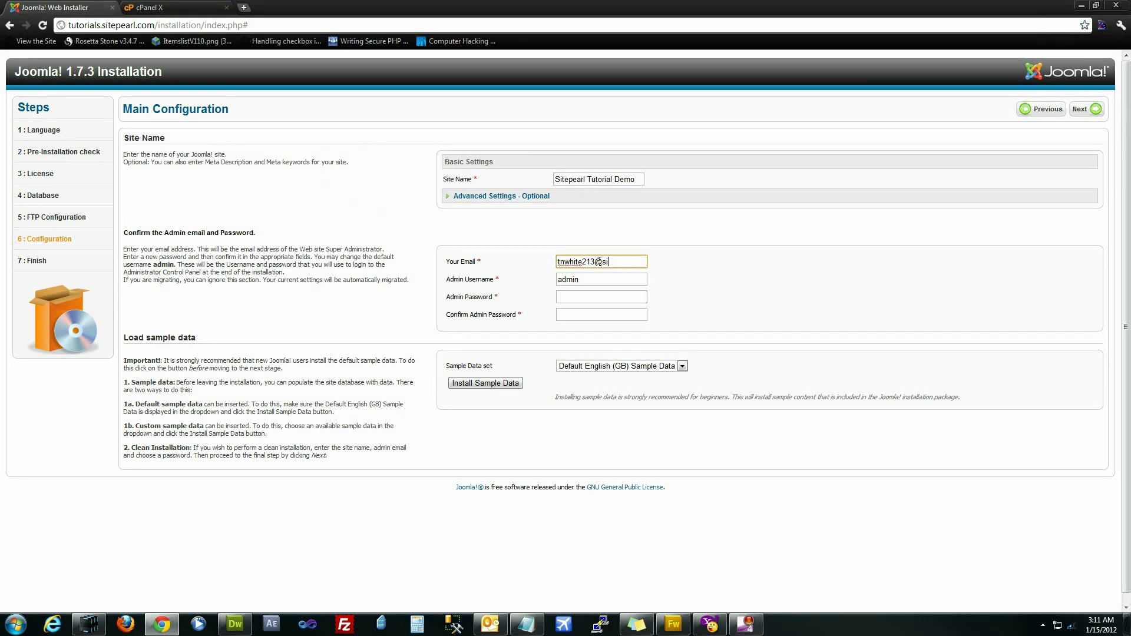
key("Tab")
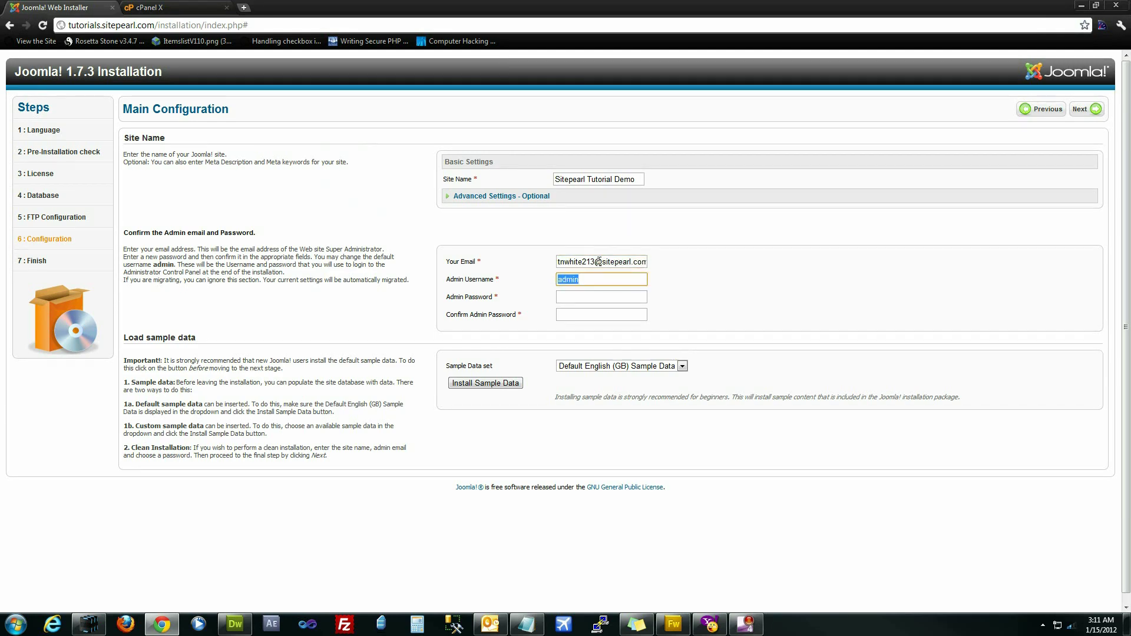
type("Adm")
key("Tab")
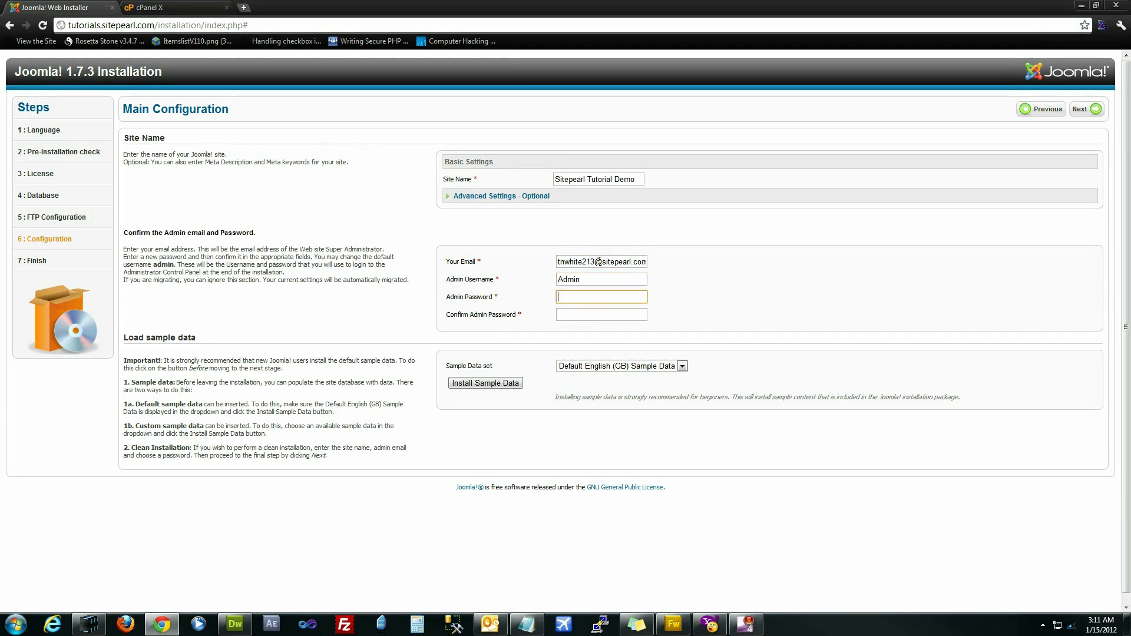
type("*********")
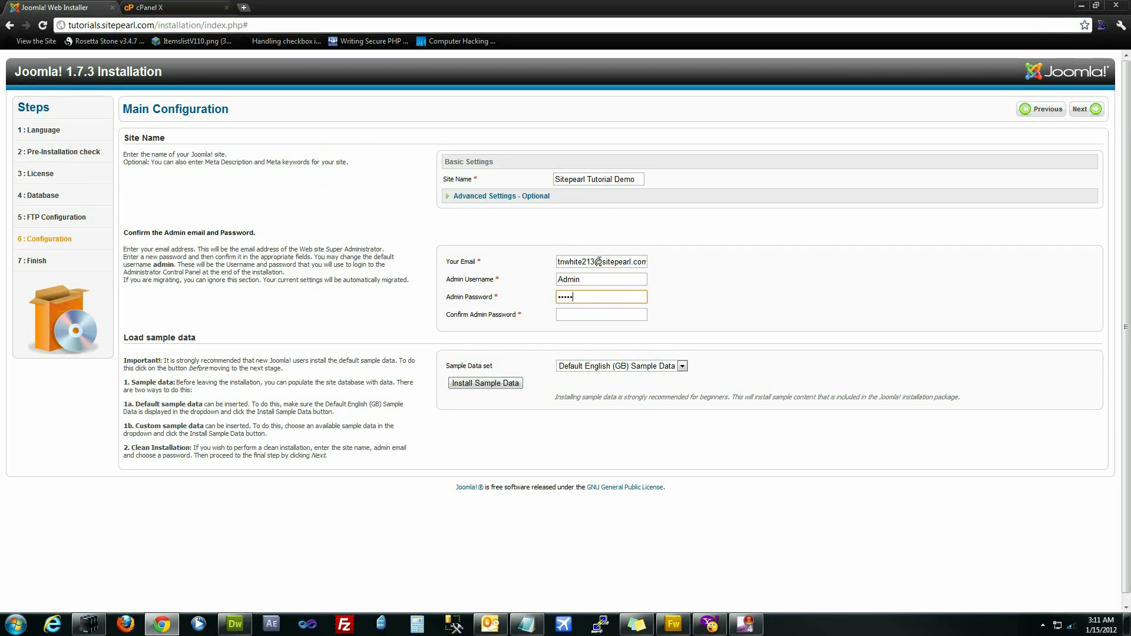
key("Tab")
type("*********")
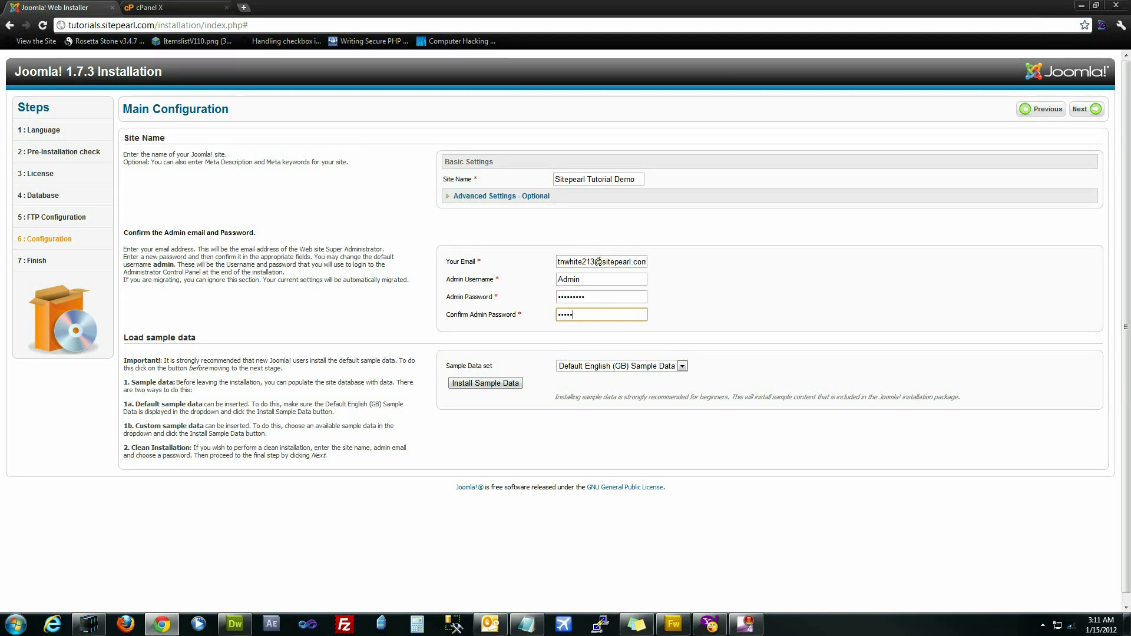
- Install the Default English (GB) sample data and continue to the Finish step
left_click(880, 285)
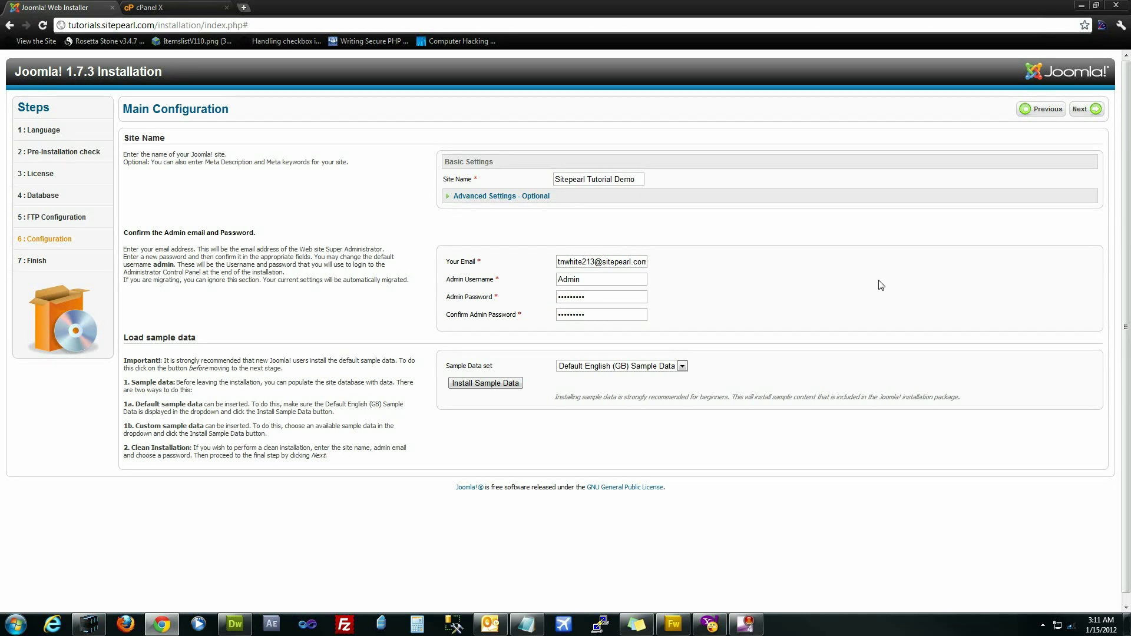
left_click(492, 389)
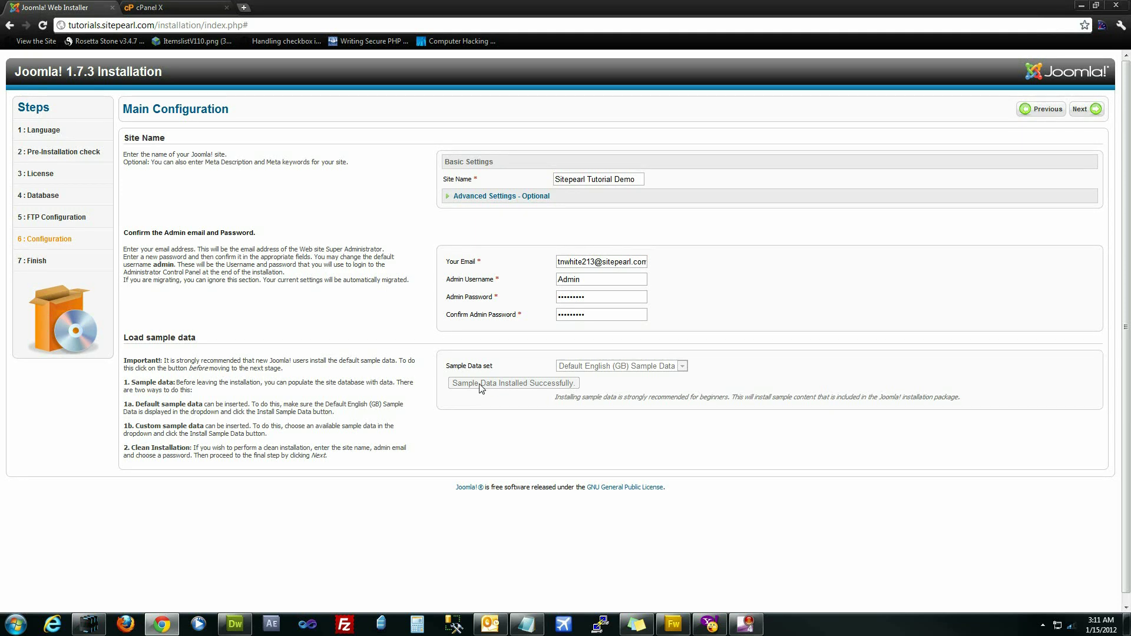
left_click(1086, 109)
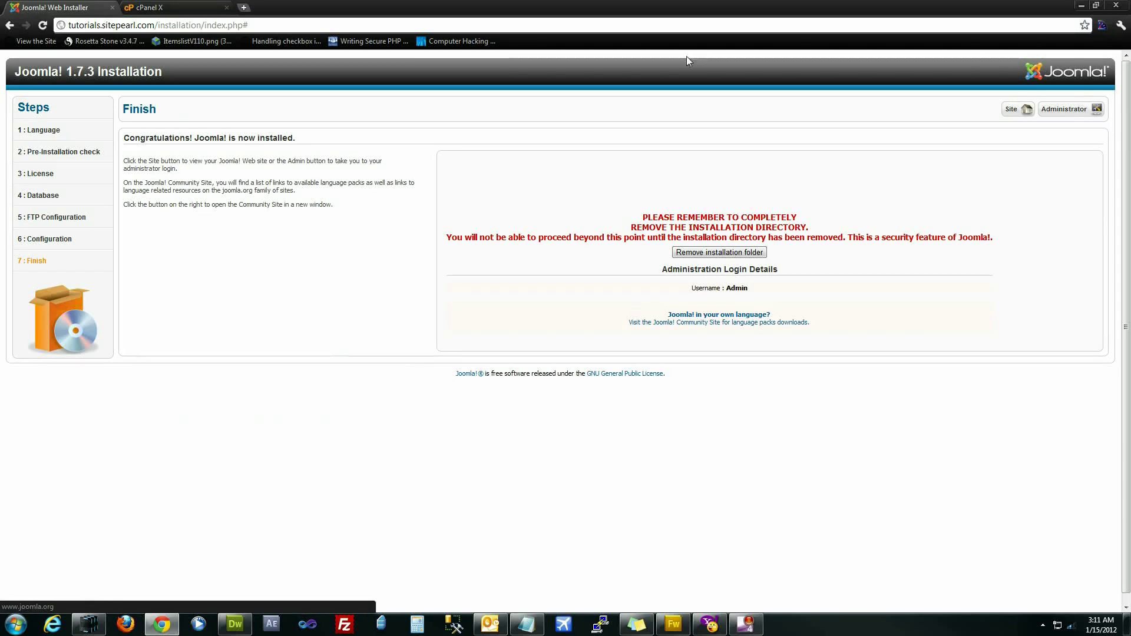
- Load the site address tutorials.sitepearl.com in a new browser tab
left_click_drag(155, 25, 54, 27)
key("ctrl+c")
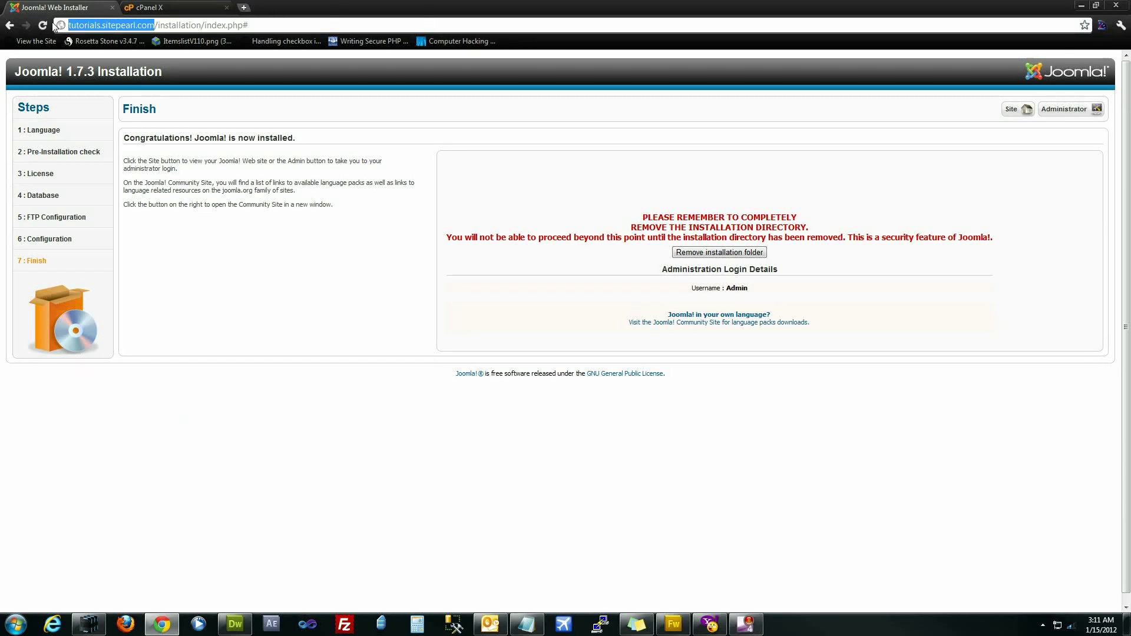
left_click(245, 7)
key("ctrl+v")
key("Return")
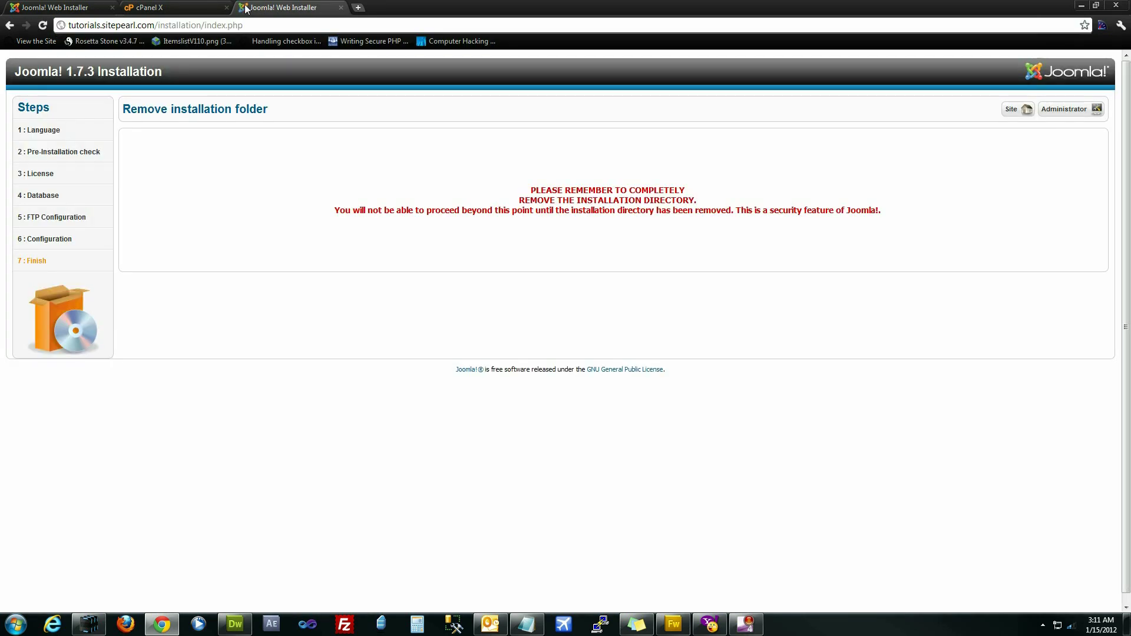
- Remove the installation folder from the installer's Finish page
key("ctrl+shift+Tab")
key("ctrl+shift+Tab")
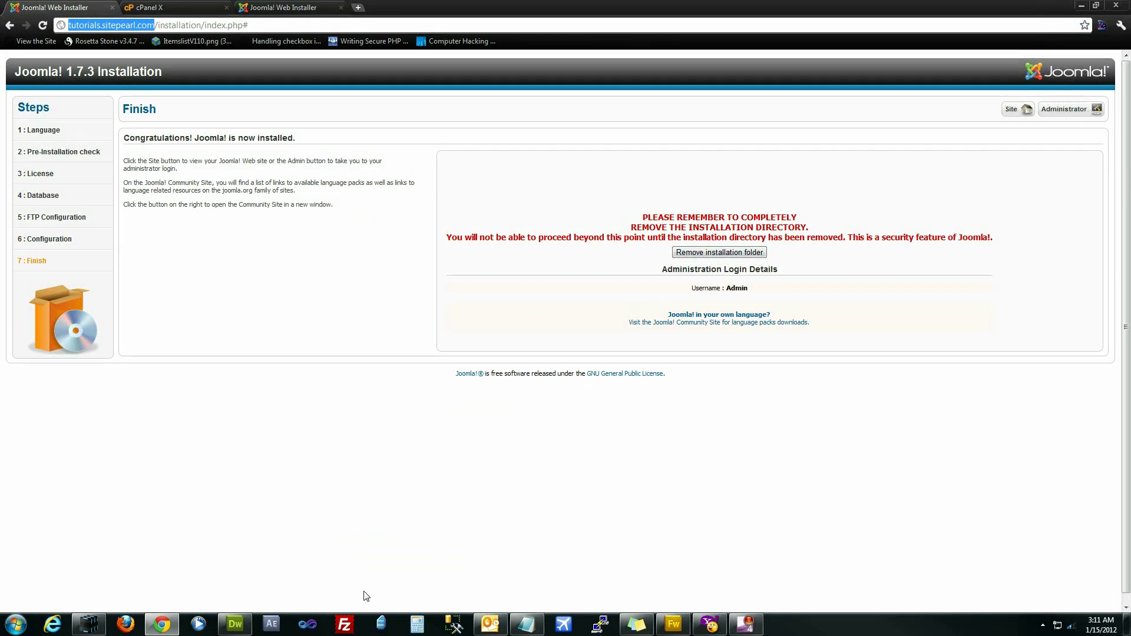
left_click(733, 255)
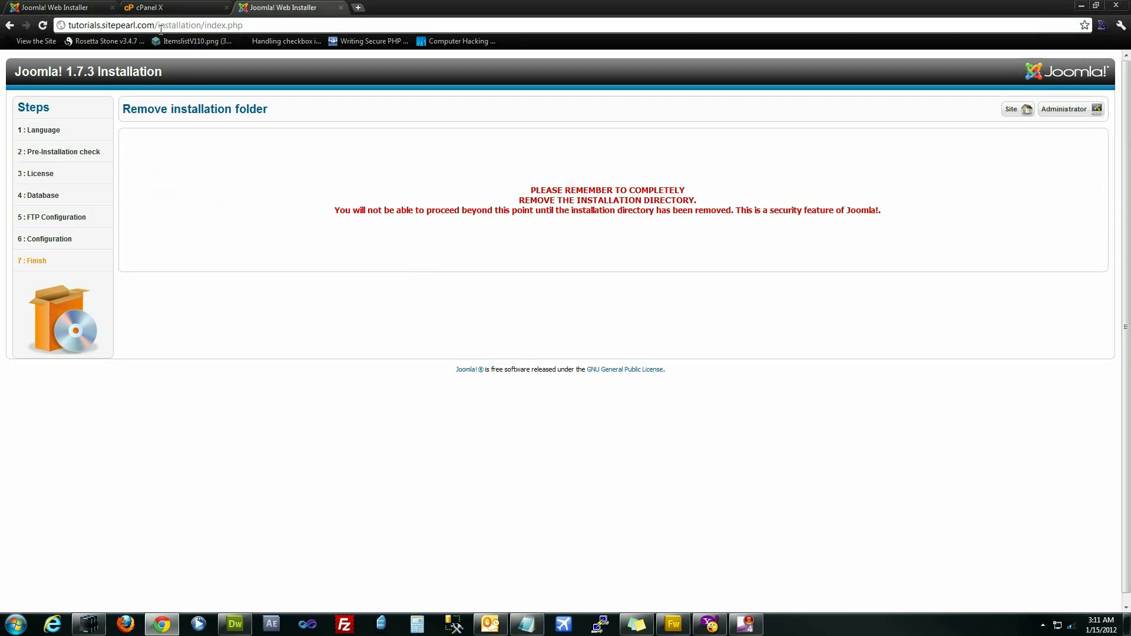
left_click_drag(242, 25, 156, 27)
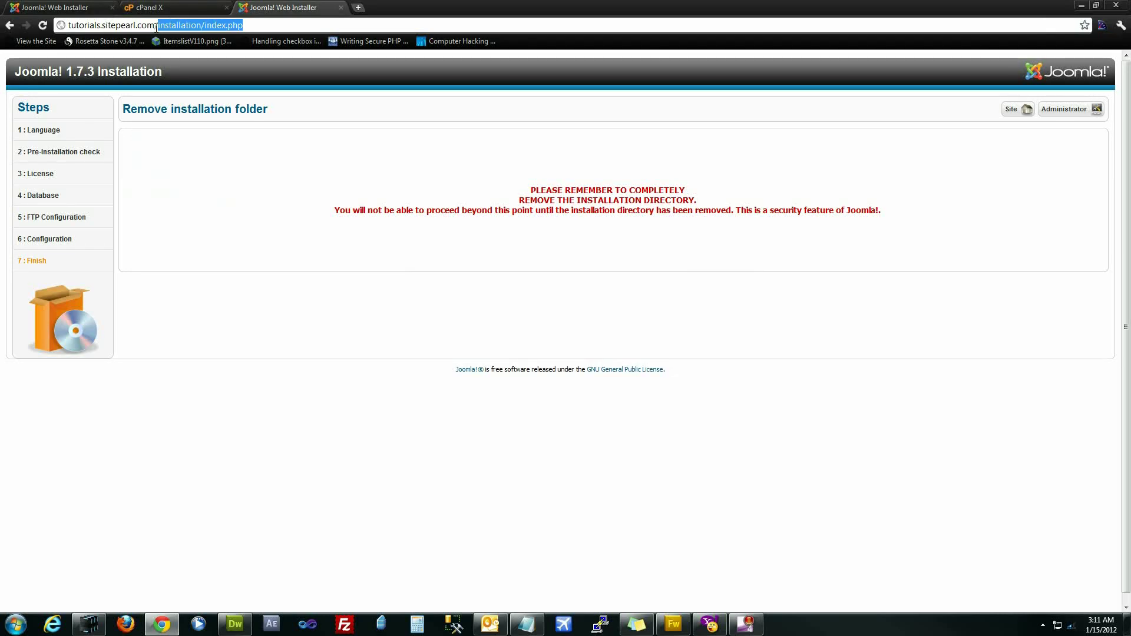
- Load the home page at tutorials.sitepearl.com and confirm the installation folder was removed
key("BackSpace")
key("Return")
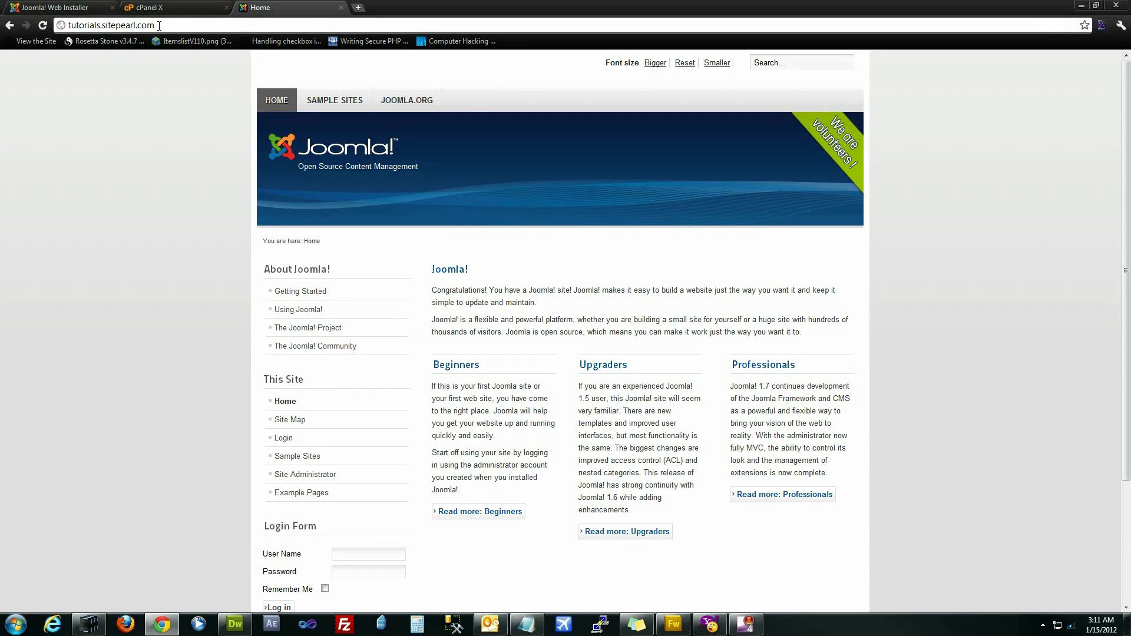
scroll(164, 276, "down", 3)
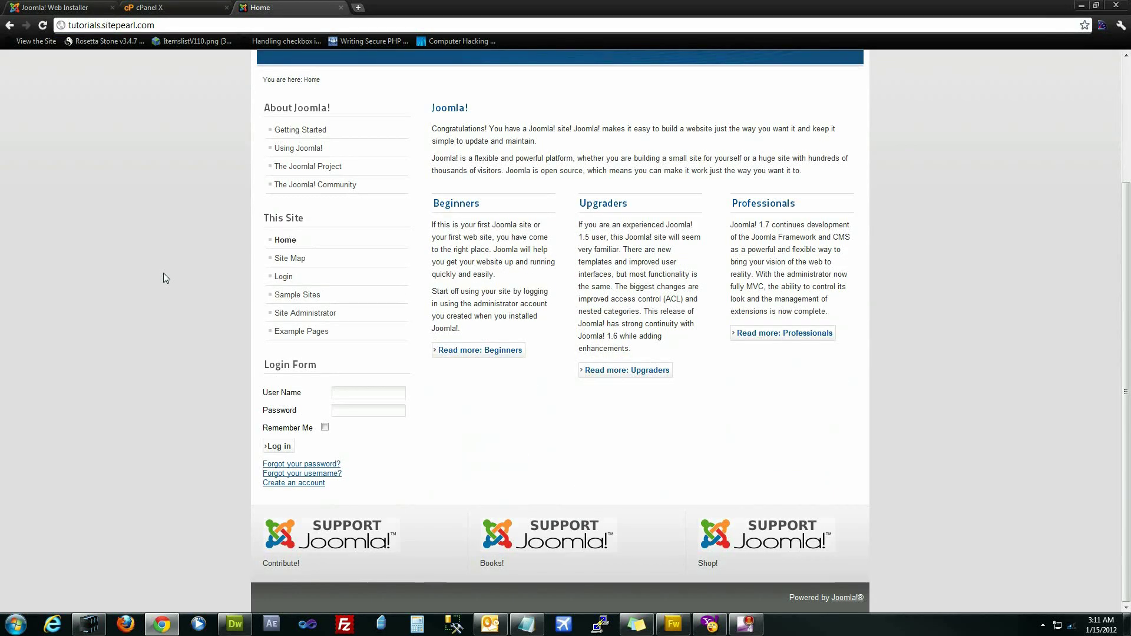
scroll(164, 274, "up", 3)
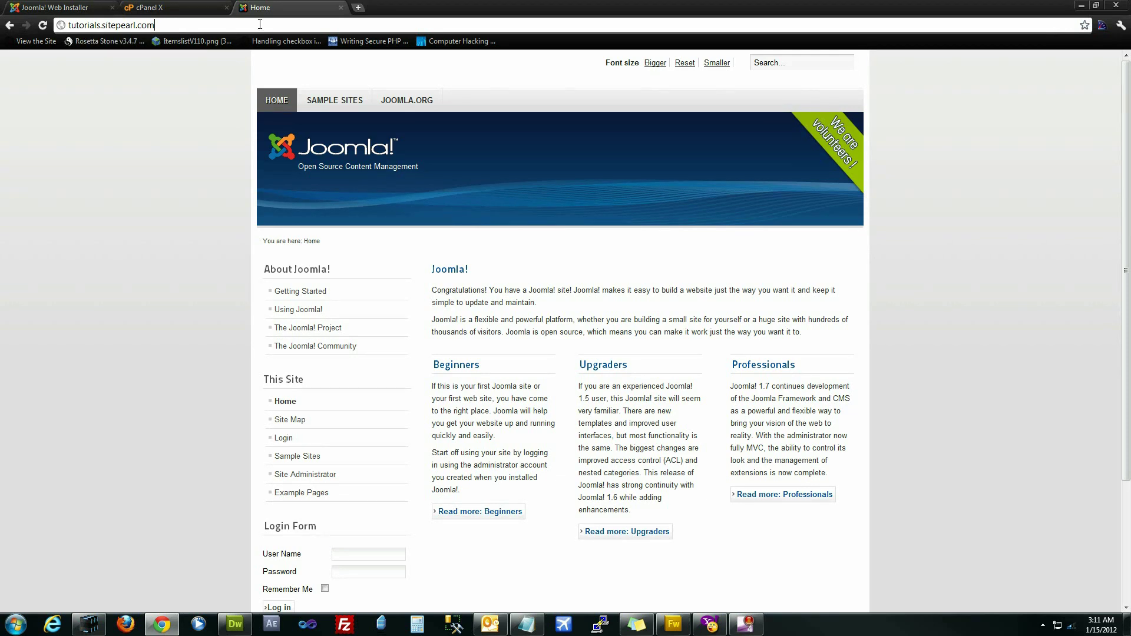
left_click(44, 8)
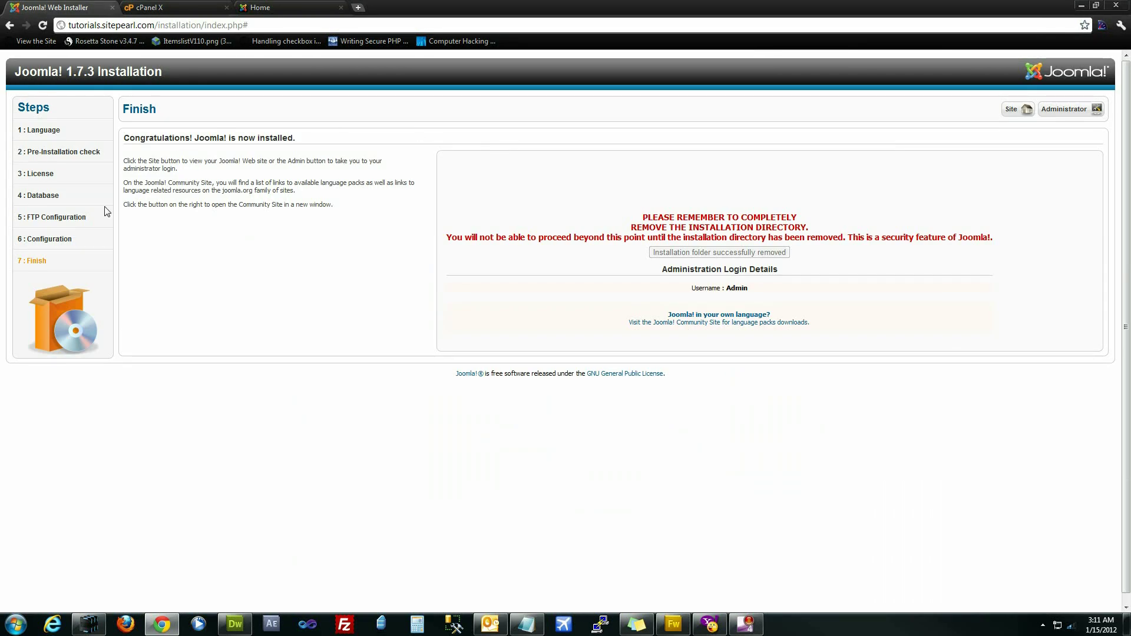
left_click(281, 7)
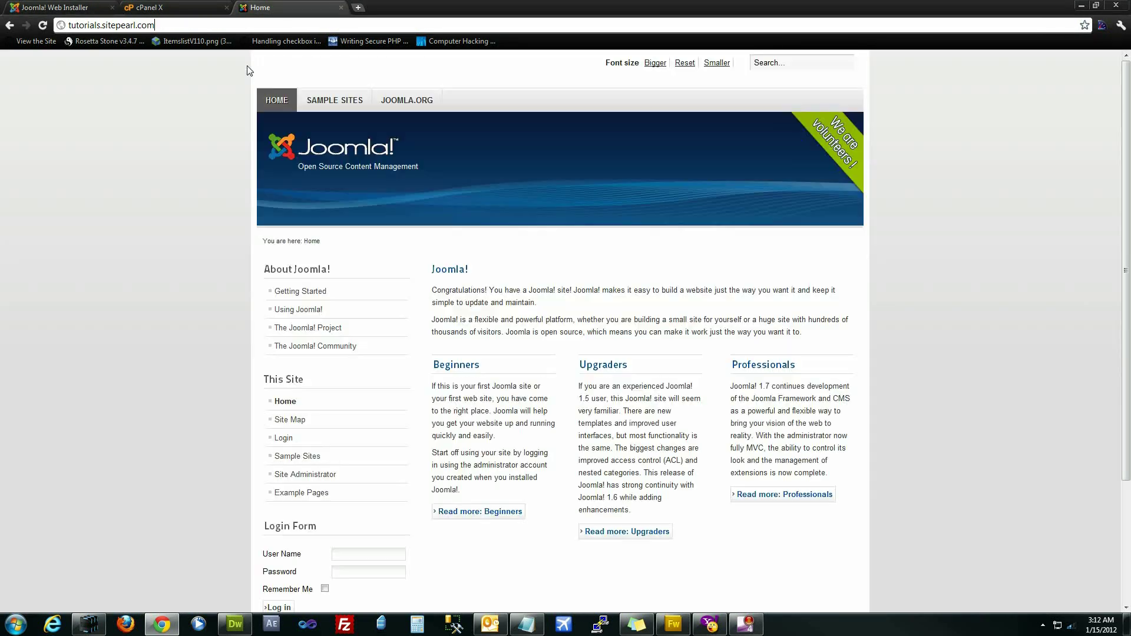
- Open tutorials.sitepearl.com/administrator and attempt to log in as Admin with a password
type("/ad")
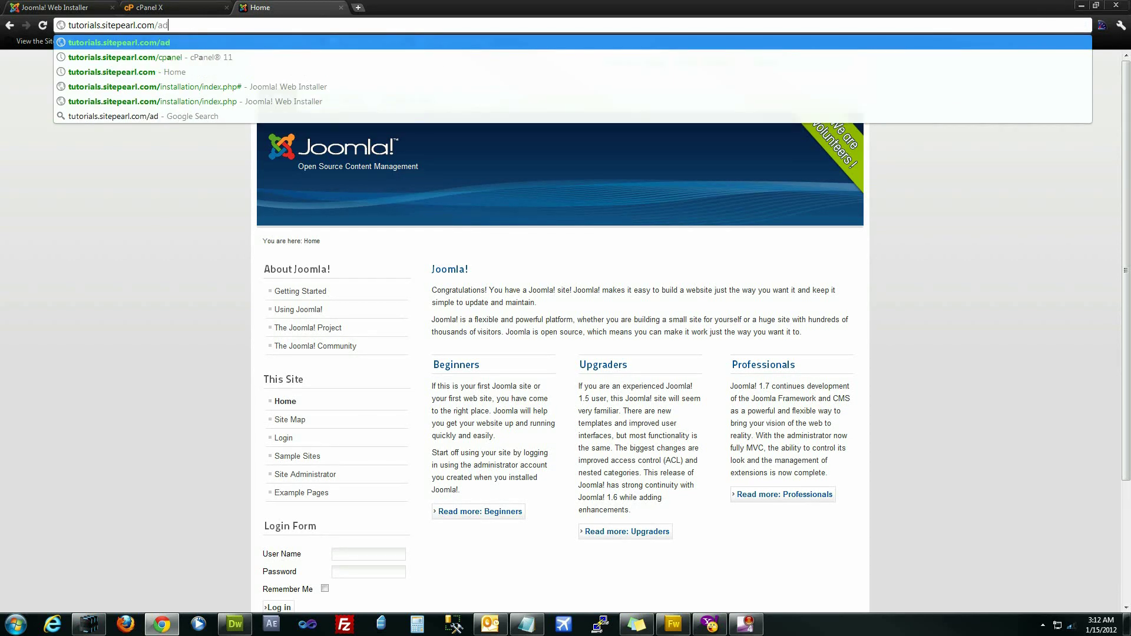
type("min")
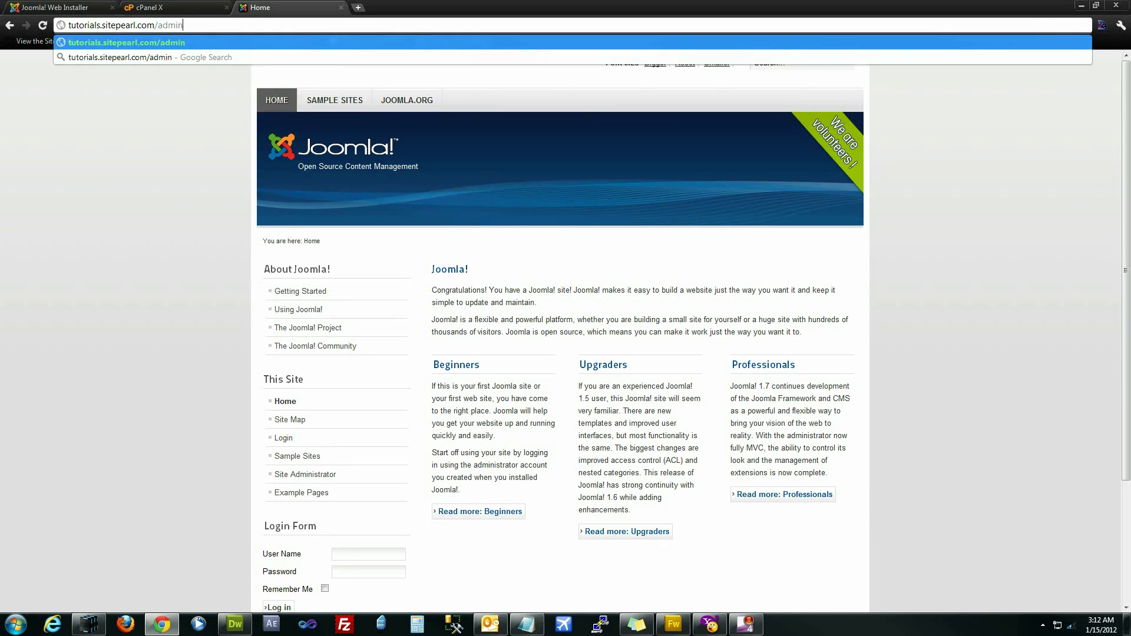
type("istrator")
key("Return")
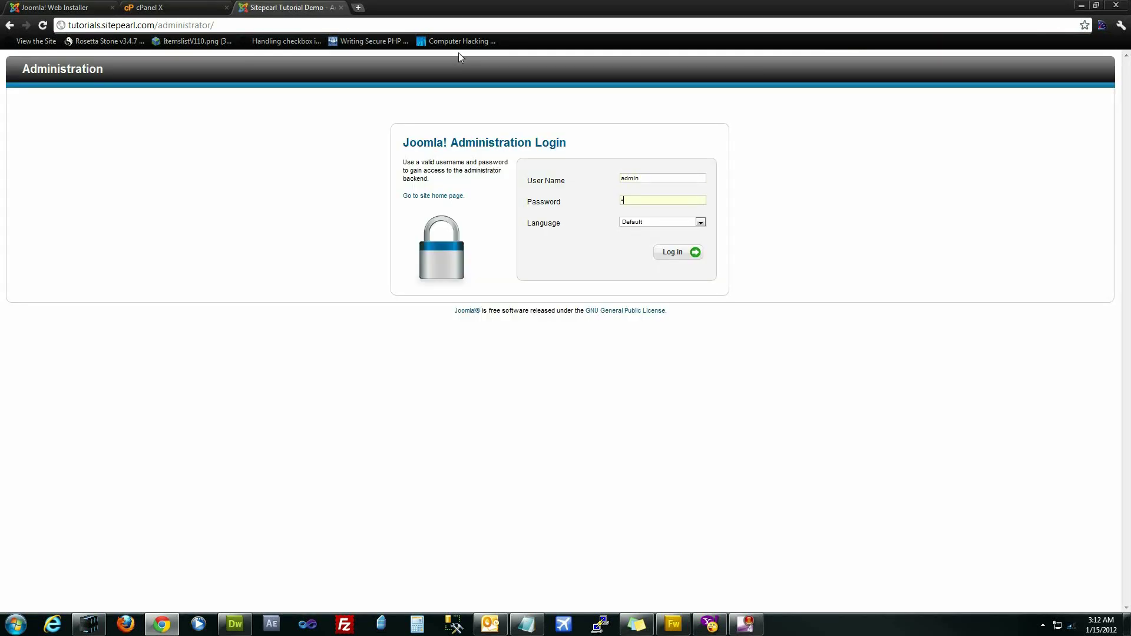
key("Return")
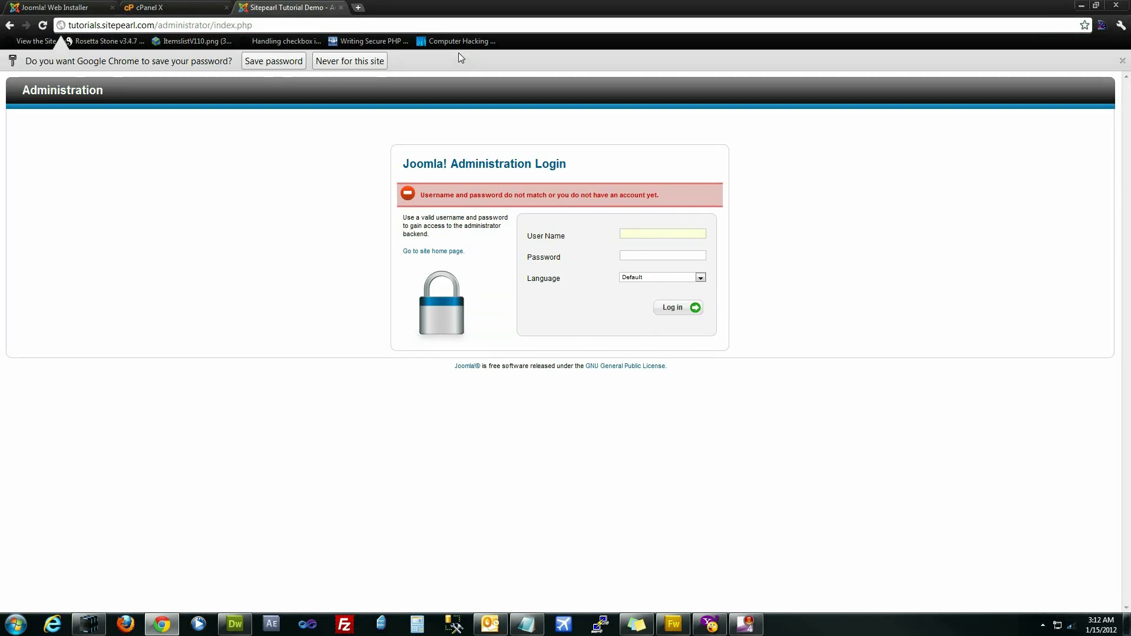
type("Admin")
key("Tab")
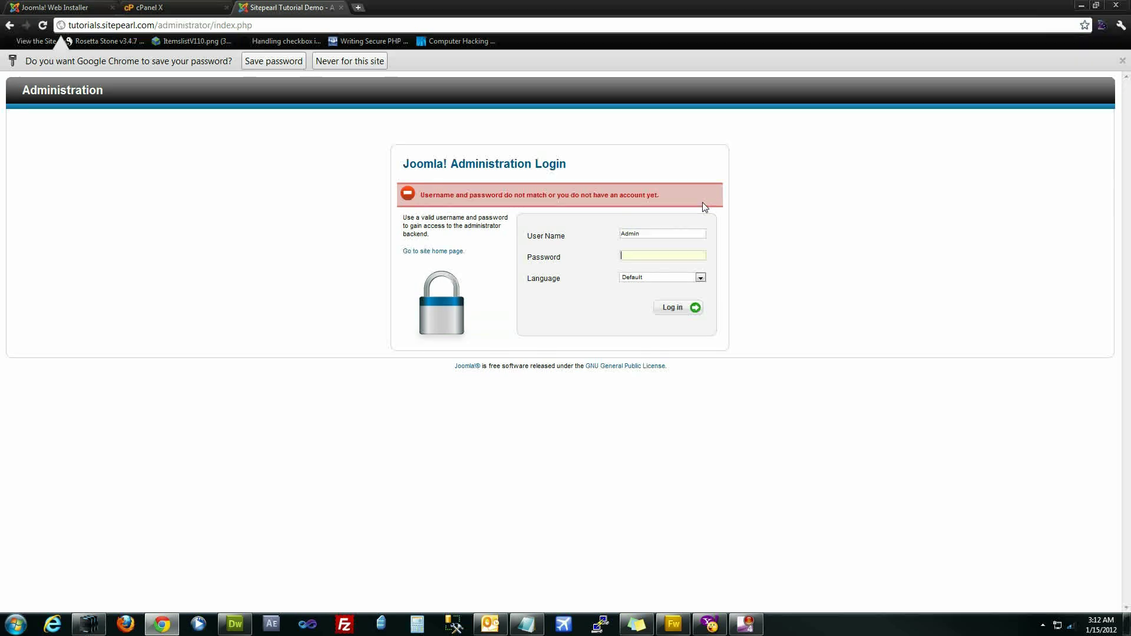
type("123")
key("Return")
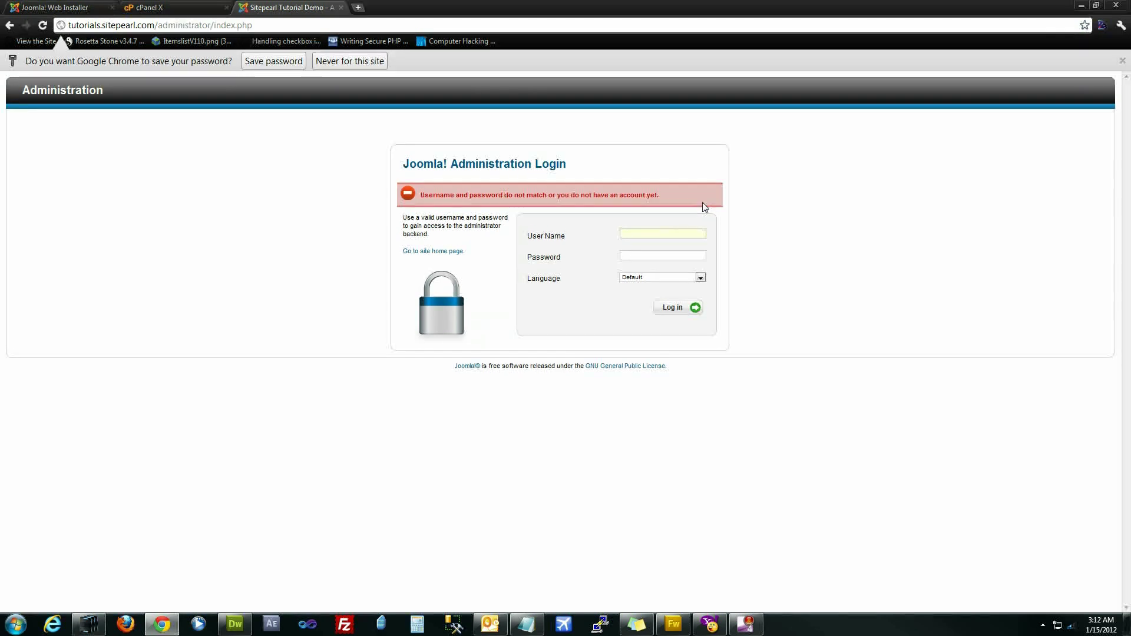